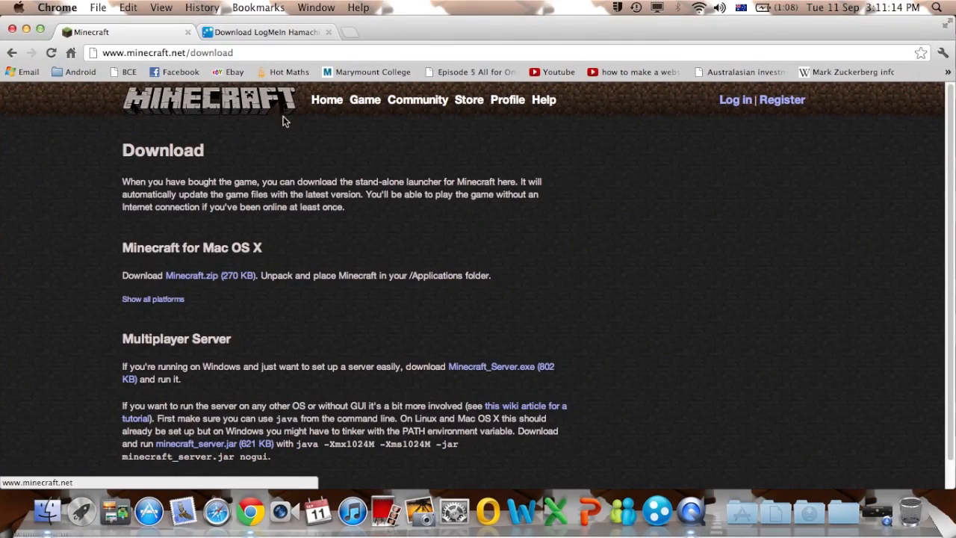
# - Scroll the minecraft.net download page, then minimise Chrome to reveal minecraft_server.jar on the desktop
pyautogui.scroll(-1, 335, 237)
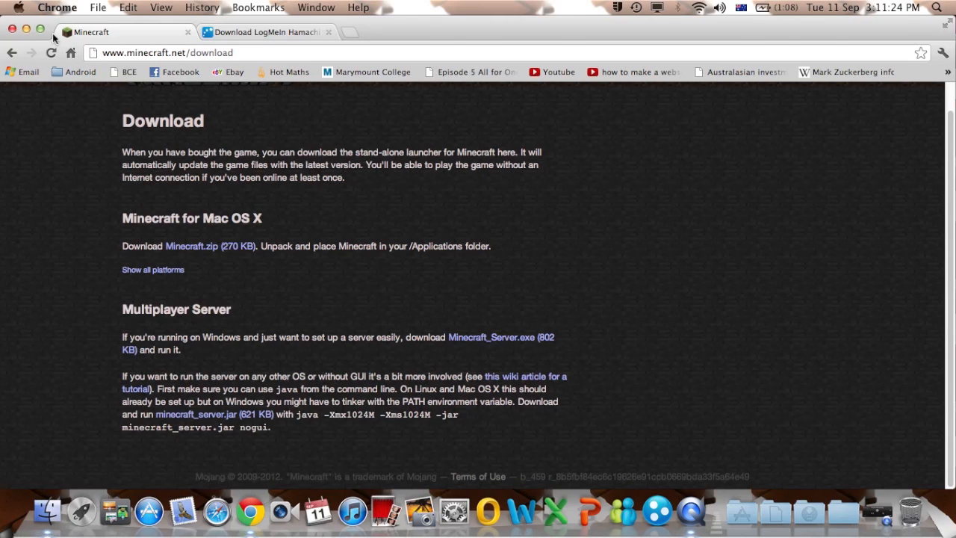
pyautogui.click(27, 29)
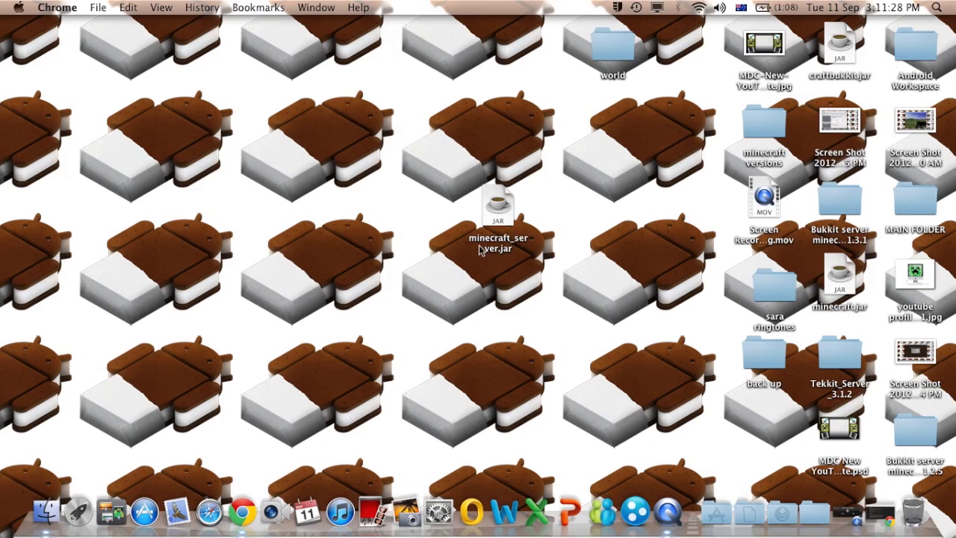
# - Create a desktop folder named 'minecraft server' and drag minecraft_server.jar into it
pyautogui.moveTo(498, 200); pyautogui.dragTo(521, 188)
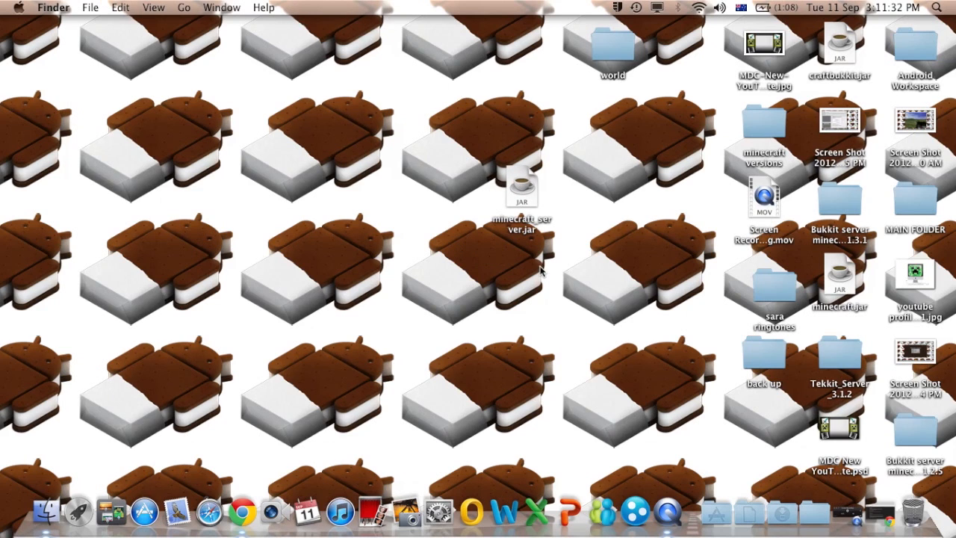
pyautogui.rightClick(427, 196)
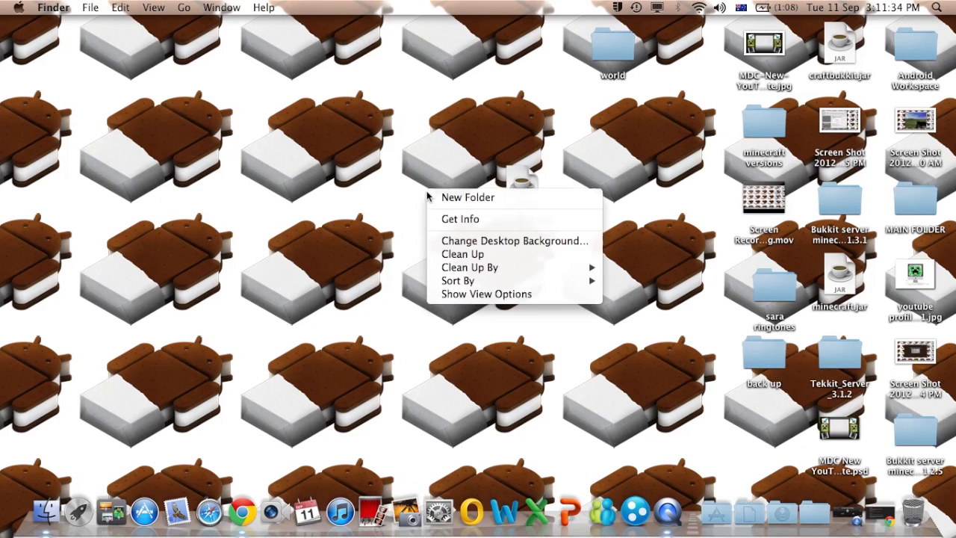
pyautogui.click(448, 199)
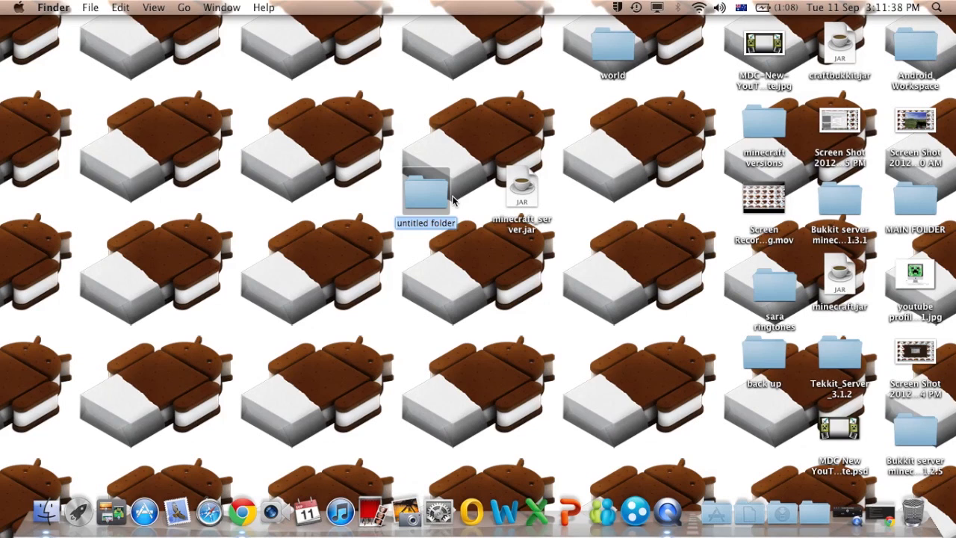
pyautogui.write('minecraft server')
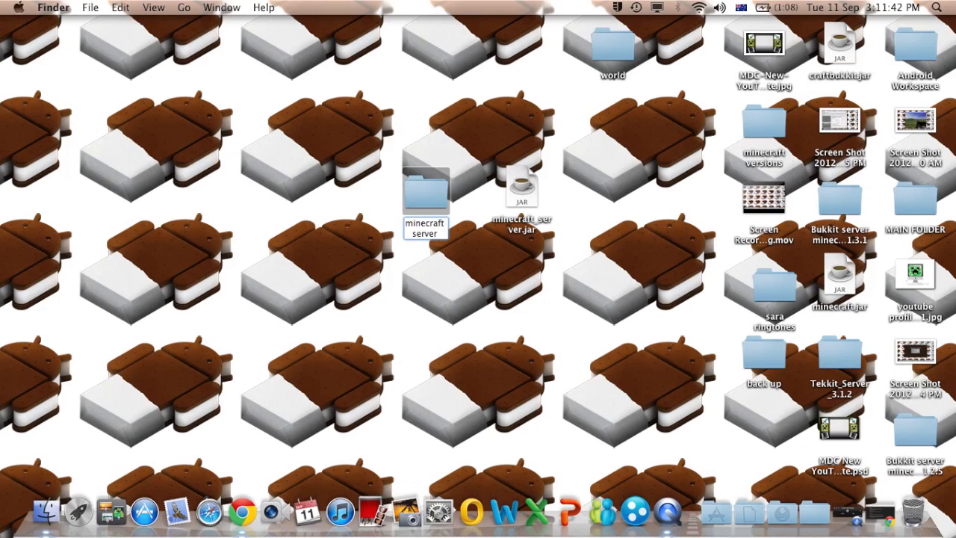
pyautogui.press('Return')
pyautogui.moveTo(515, 193); pyautogui.dragTo(543, 189)
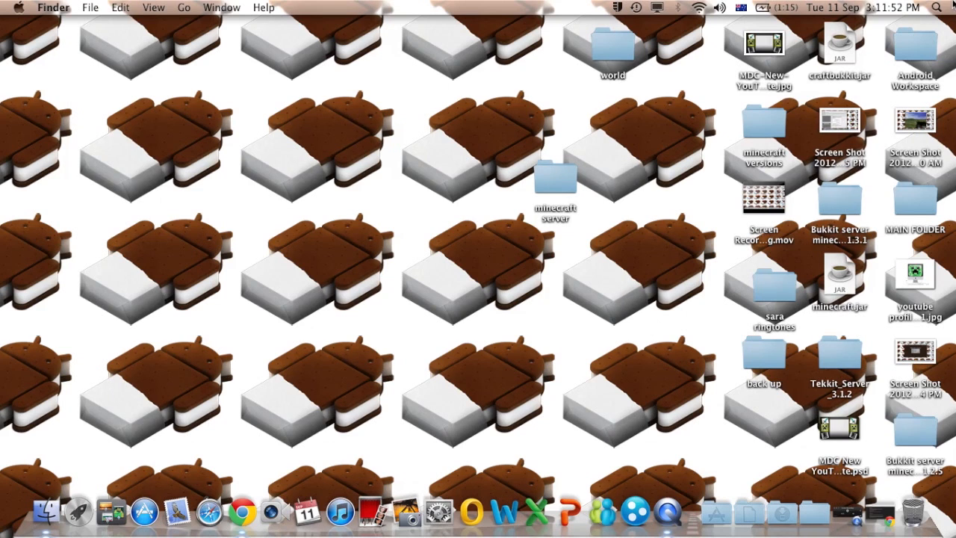
pyautogui.press('super+space')
# - Start a plain-text TextEdit document and paste the three-line java -Xmx1G -Xms1G -jar minecraft_server.jar script
pyautogui.write('text')
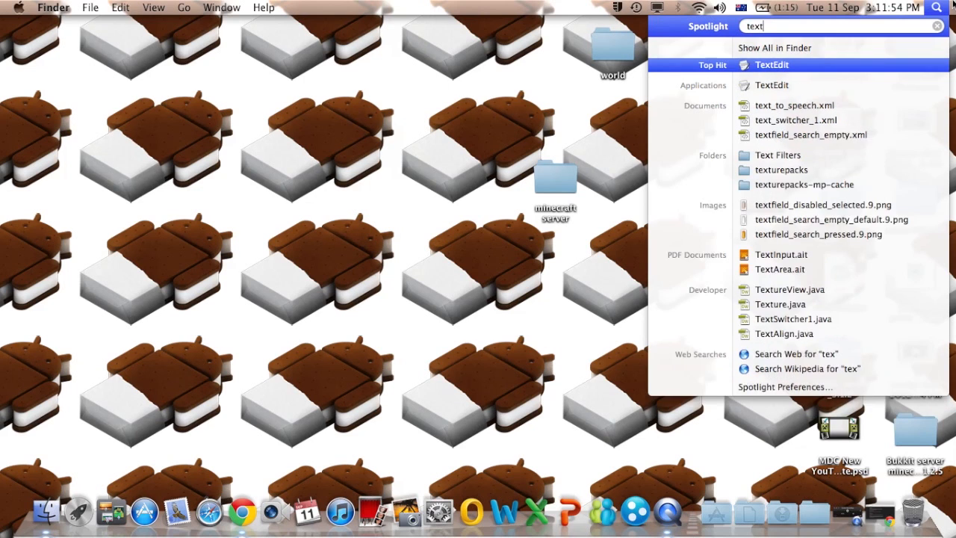
pyautogui.press('Return')
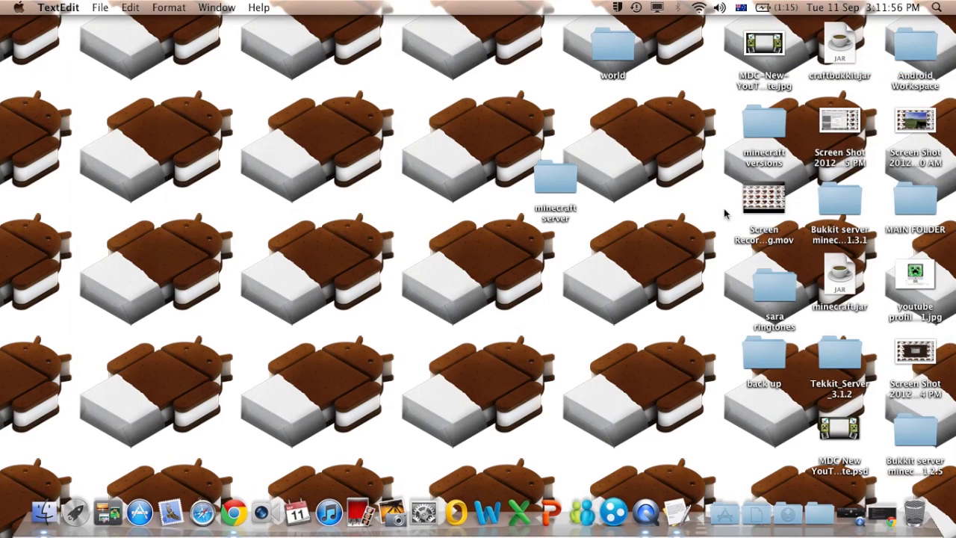
pyautogui.click(173, 8)
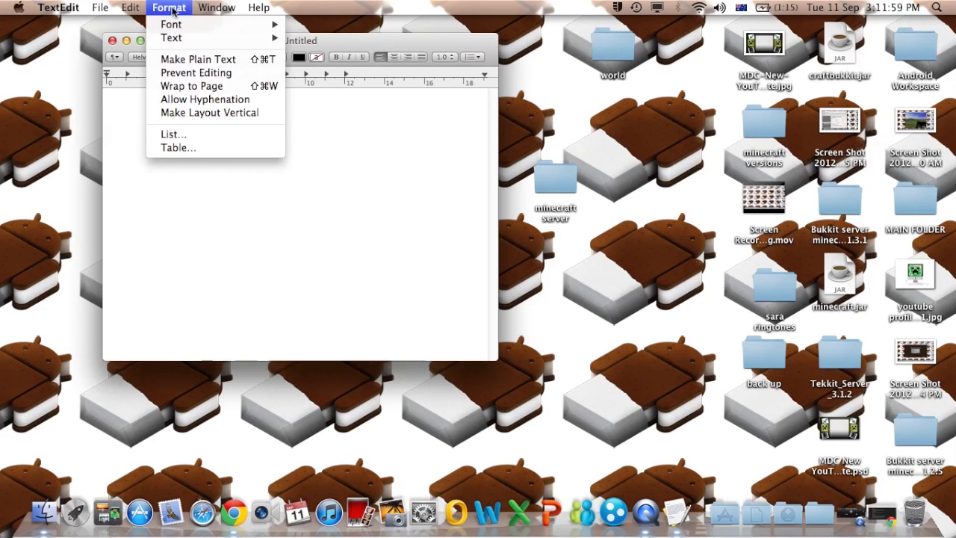
pyautogui.click(191, 60)
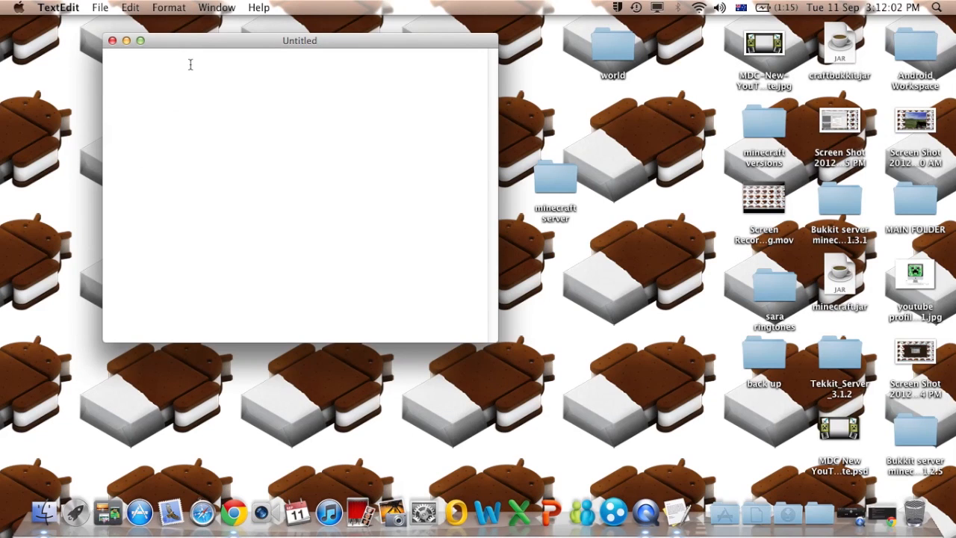
pyautogui.rightClick(190, 65)
pyautogui.click(217, 96)
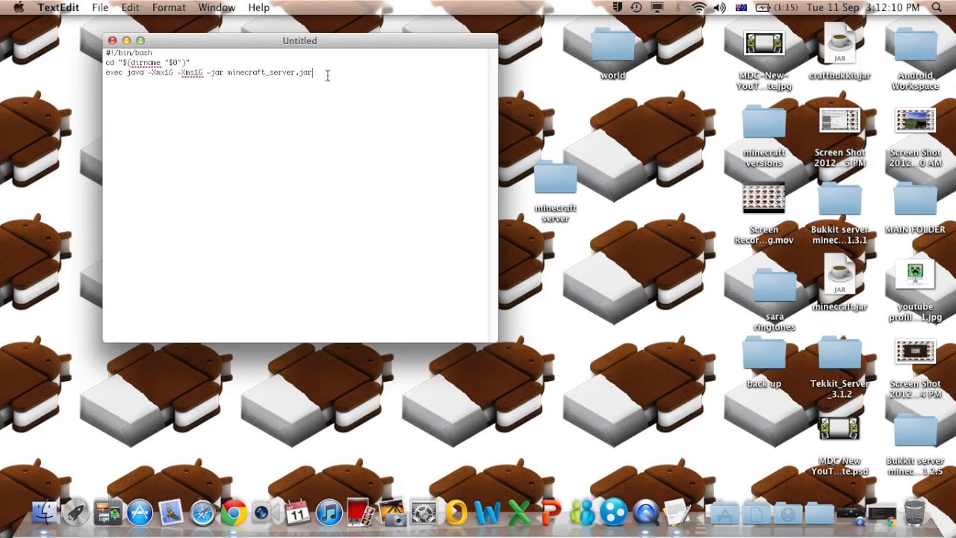
pyautogui.moveTo(275, 49); pyautogui.dragTo(360, 51)
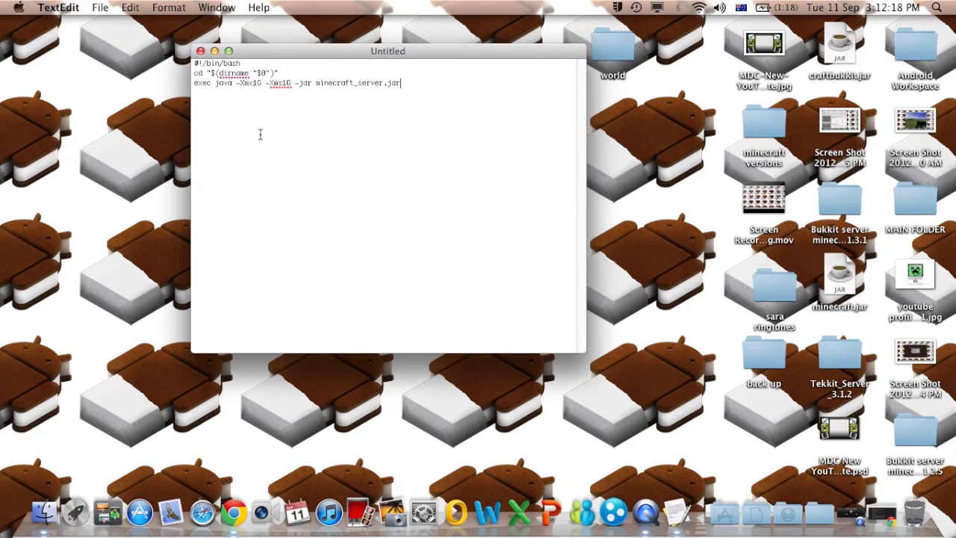
pyautogui.click(101, 7)
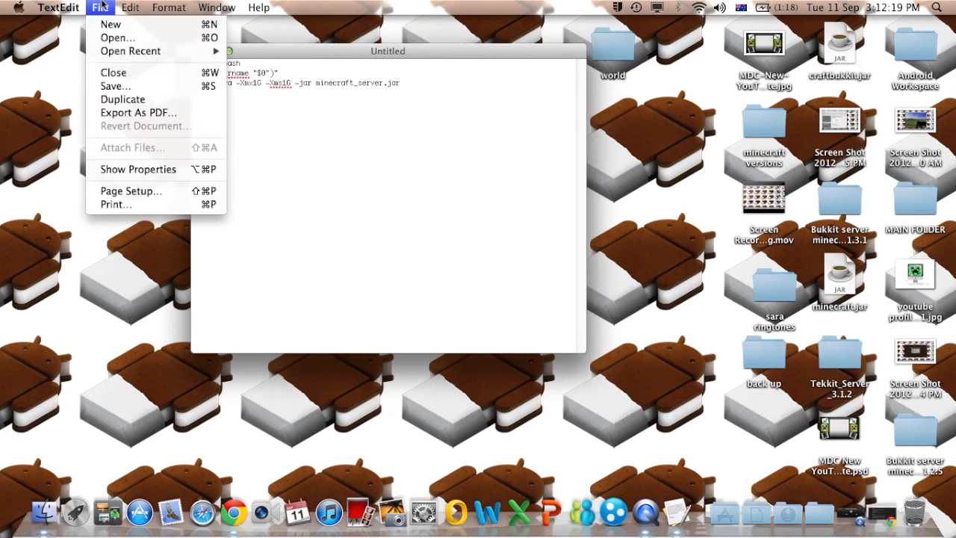
# - Save the launch script to the desktop as start.command and close the TextEdit window
pyautogui.click(136, 91)
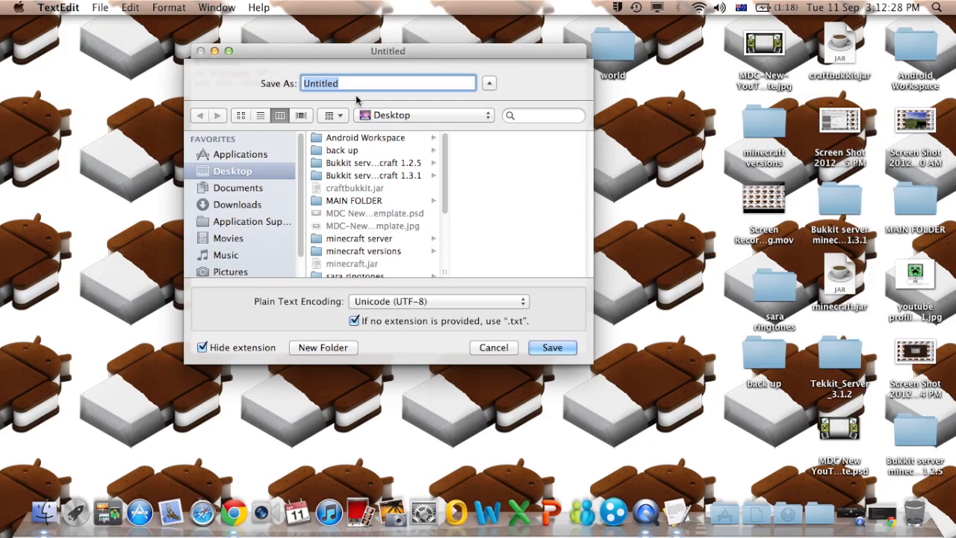
pyautogui.write('start')
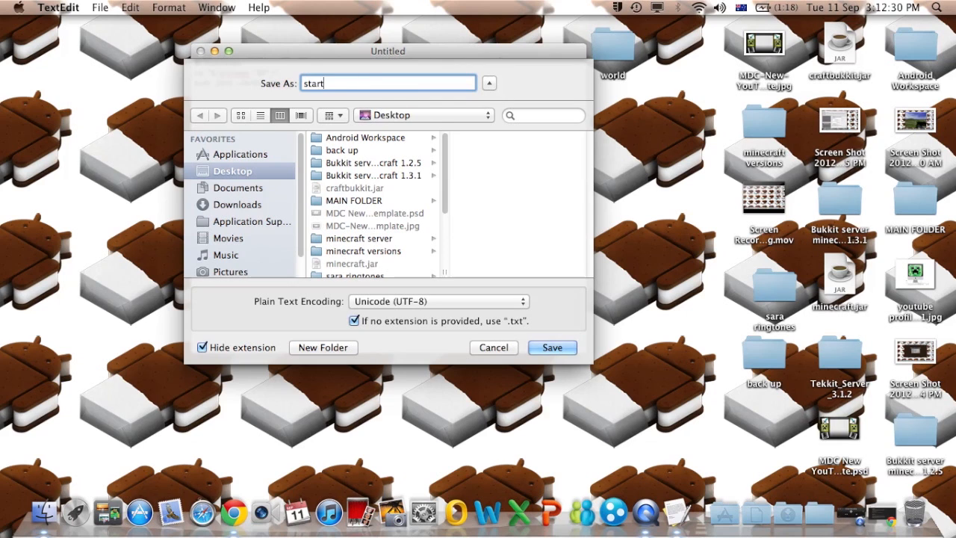
pyautogui.write('.co')
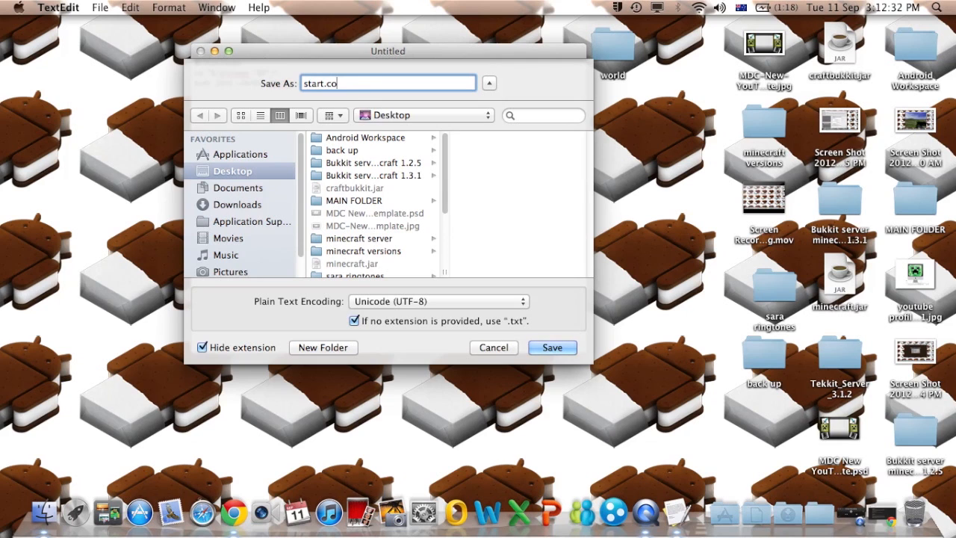
pyautogui.write('mmand')
pyautogui.click(552, 347)
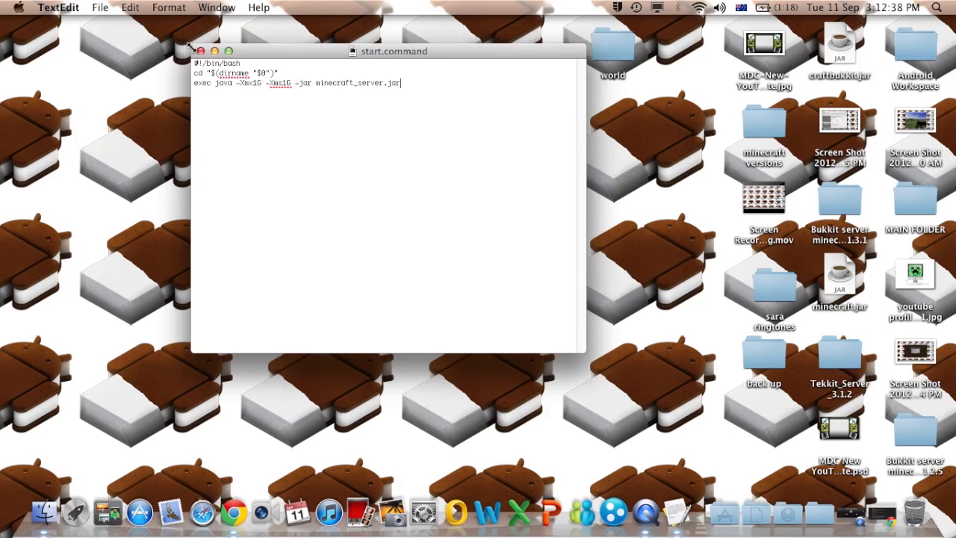
pyautogui.click(200, 51)
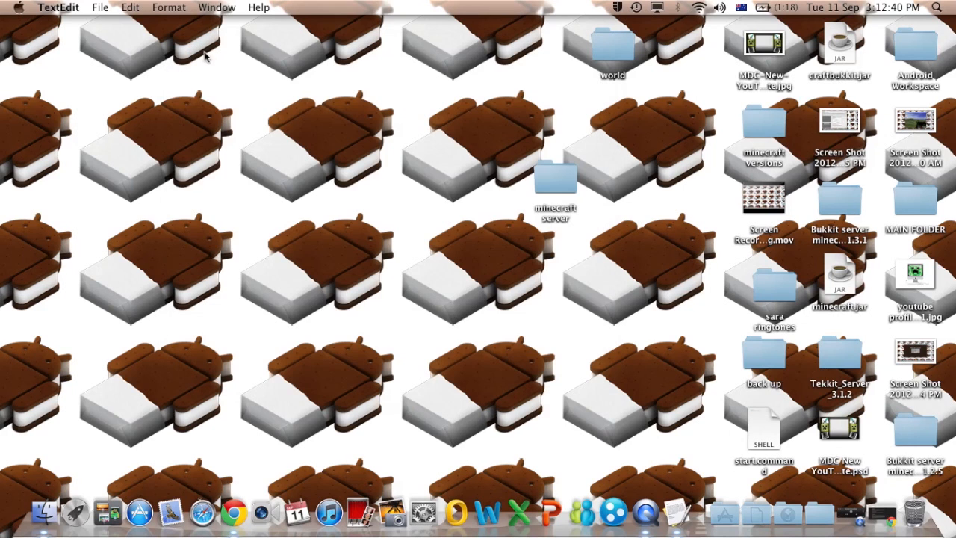
# - Drag start.command into the 'minecraft server' folder, then open that folder at the top-left
pyautogui.click(620, 380)
pyautogui.click(765, 433)
pyautogui.moveTo(765, 433); pyautogui.dragTo(565, 187)
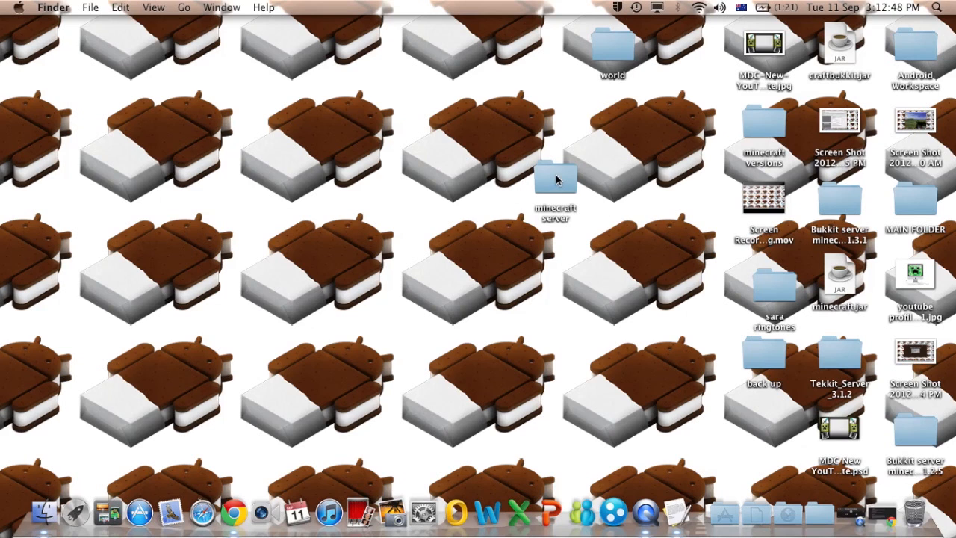
pyautogui.doubleClick(554, 180)
pyautogui.moveTo(536, 171); pyautogui.dragTo(457, 77)
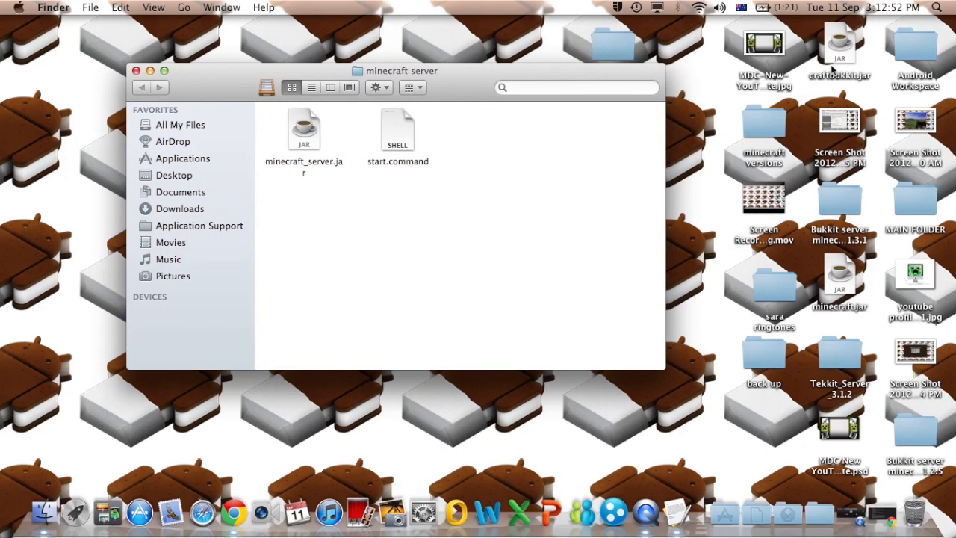
pyautogui.click(946, 7)
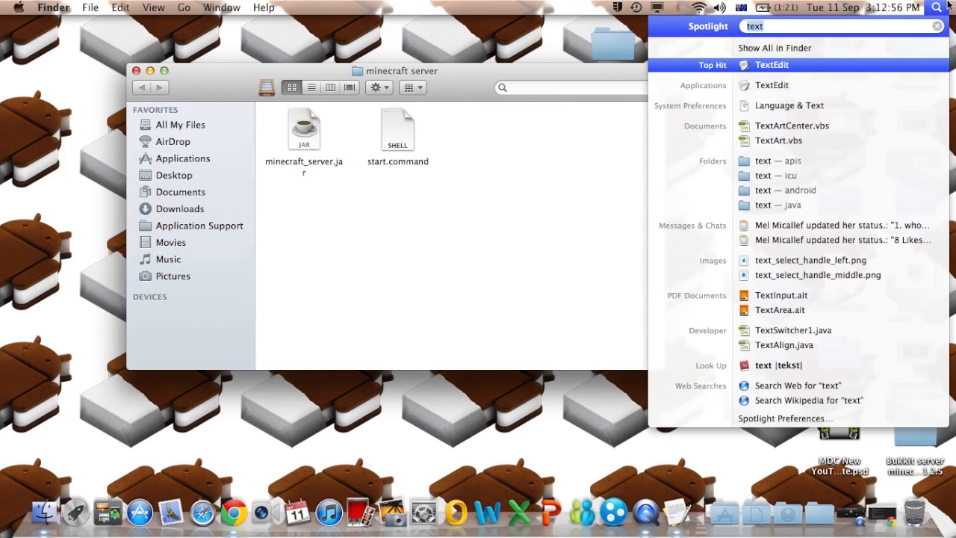
# - In Terminal, run chmod a+x on the full path of start.command
pyautogui.write('et')
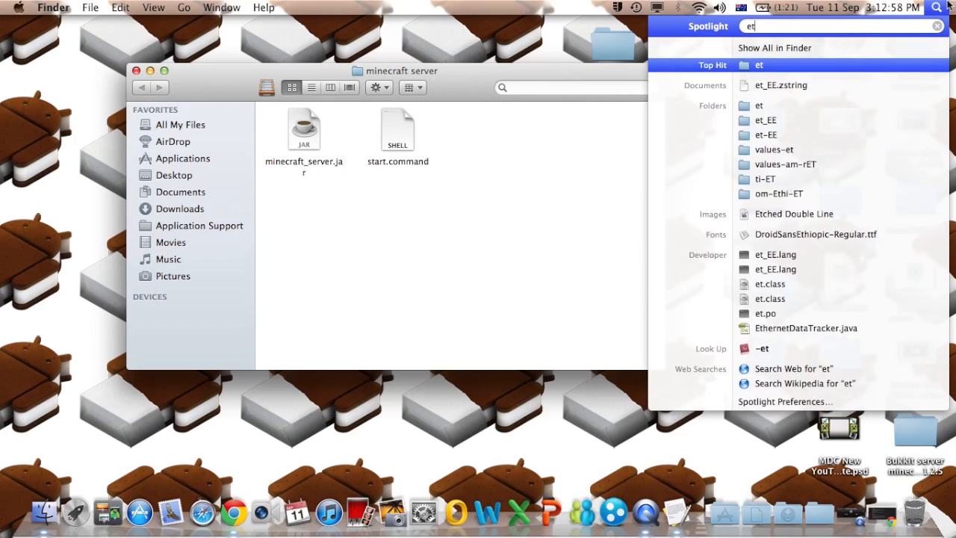
pyautogui.press('BackSpace')
pyautogui.press('BackSpace')
pyautogui.write('termi')
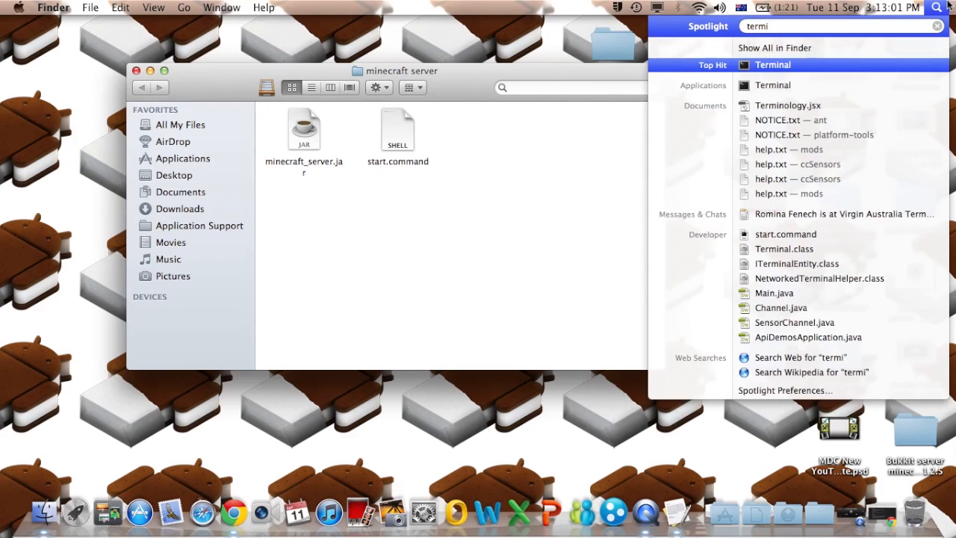
pyautogui.press('Return')
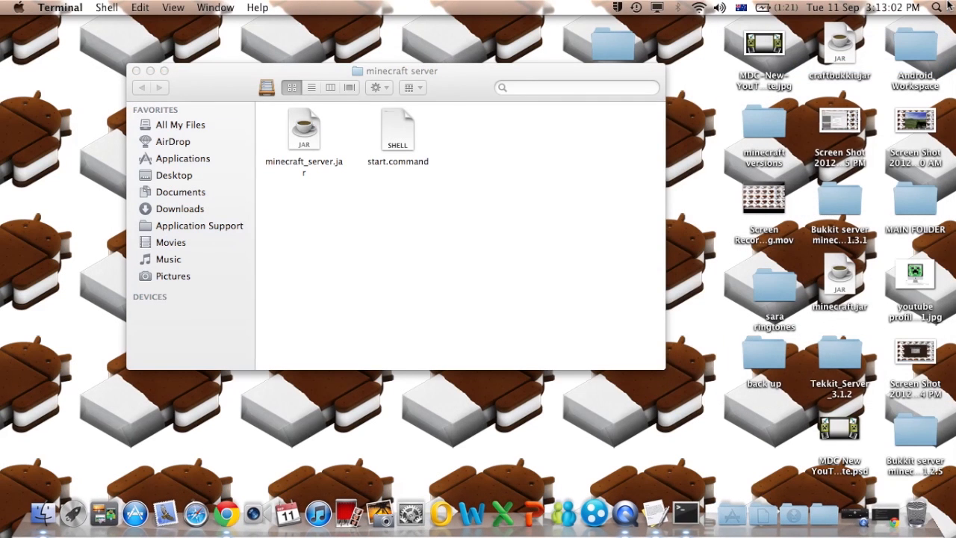
pyautogui.moveTo(593, 106); pyautogui.dragTo(814, 95)
pyautogui.write('chmod a+x')
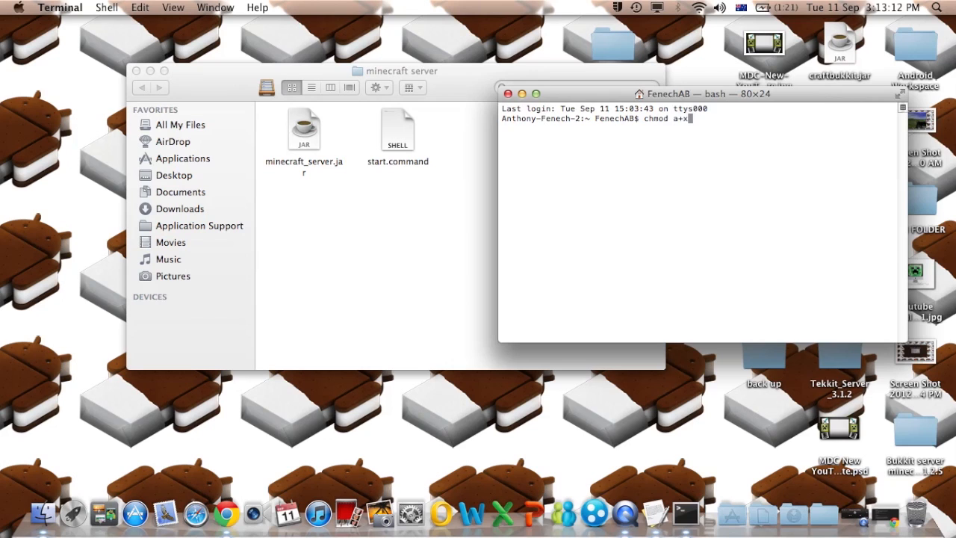
pyautogui.moveTo(401, 132); pyautogui.dragTo(602, 131)
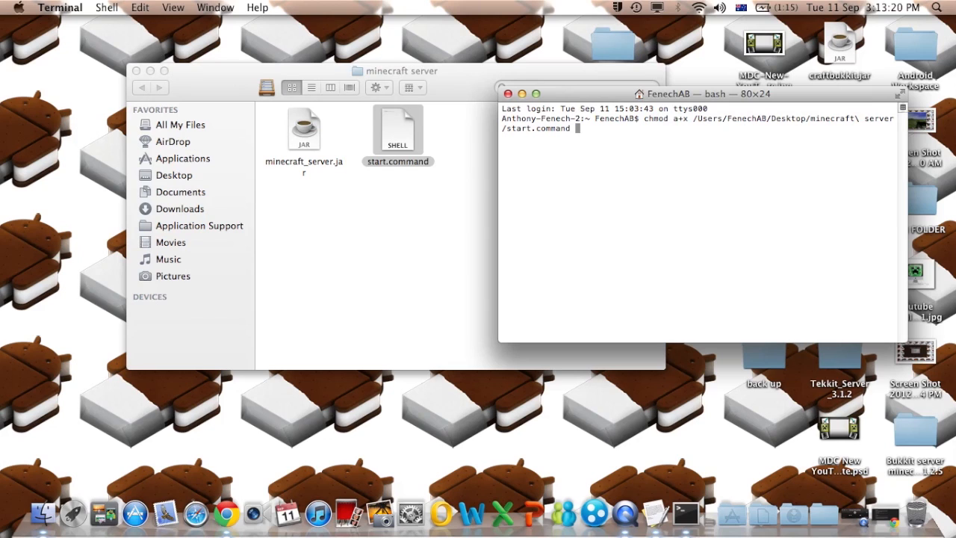
pyautogui.press('Return')
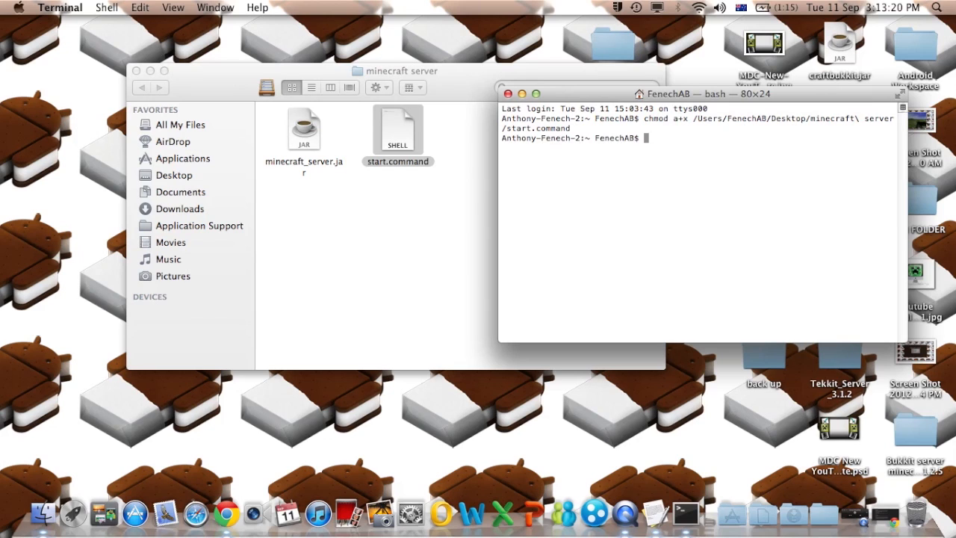
# - Close Terminal and run start.command, allowing it past the security warning, to launch Minecraft server 1.3.2
pyautogui.click(508, 93)
pyautogui.moveTo(487, 86); pyautogui.dragTo(562, 94)
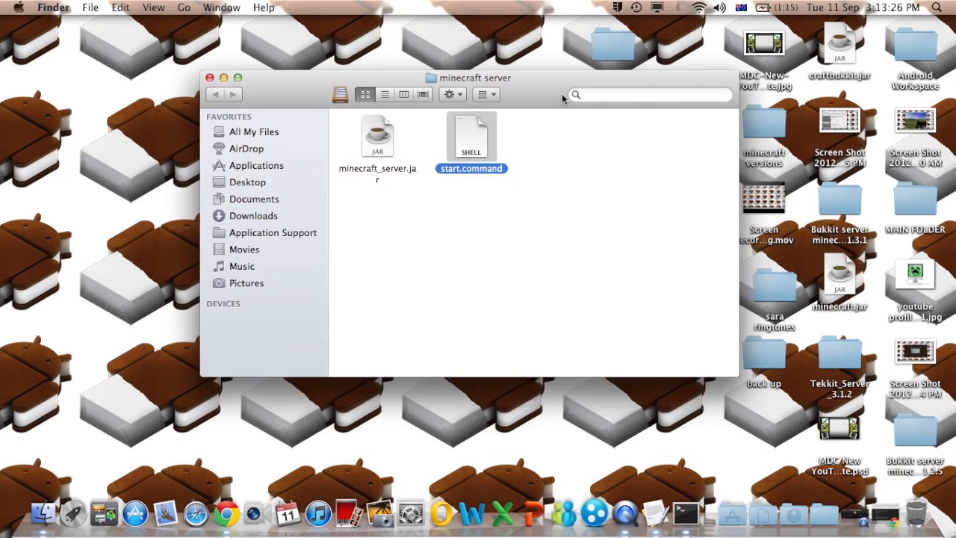
pyautogui.doubleClick(478, 127)
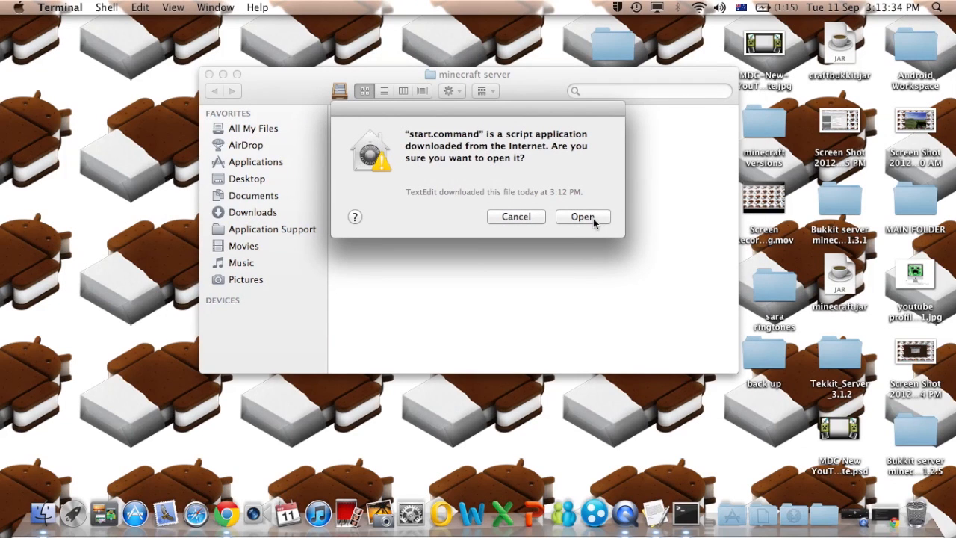
pyautogui.click(593, 218)
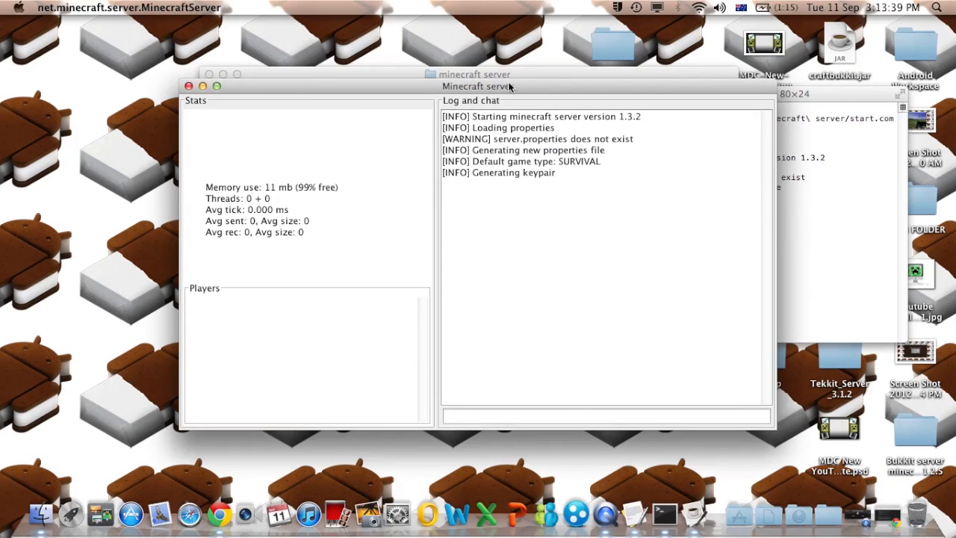
pyautogui.moveTo(504, 80); pyautogui.dragTo(583, 198)
# - Once the server reports Done, enter 'stop' in its command field to save and shut it down
pyautogui.moveTo(437, 75); pyautogui.dragTo(288, 47)
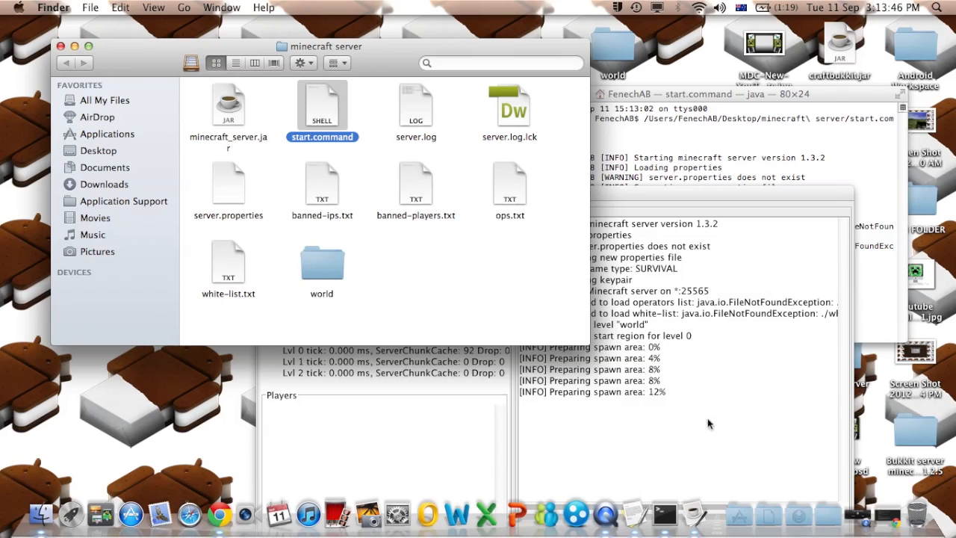
pyautogui.moveTo(732, 197); pyautogui.dragTo(666, 73)
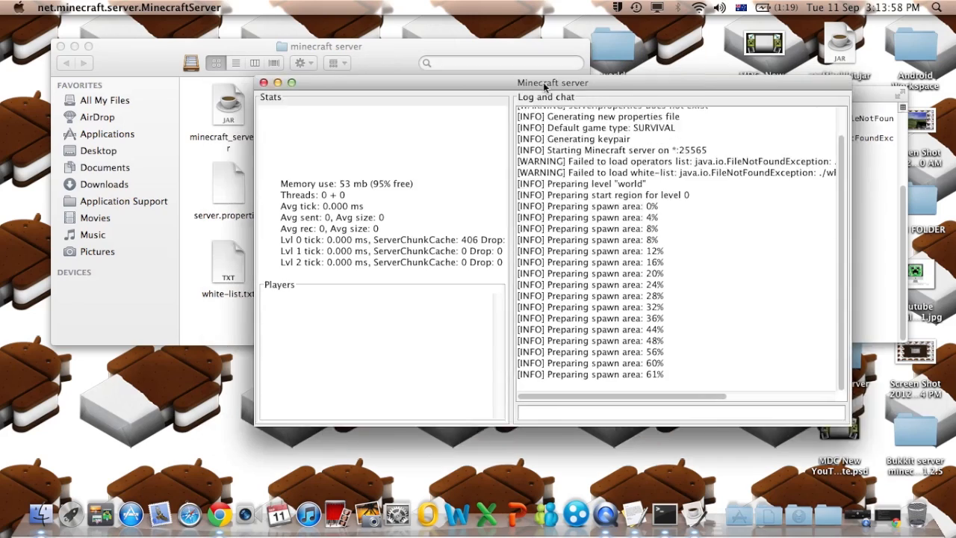
pyautogui.moveTo(524, 73); pyautogui.dragTo(599, 88)
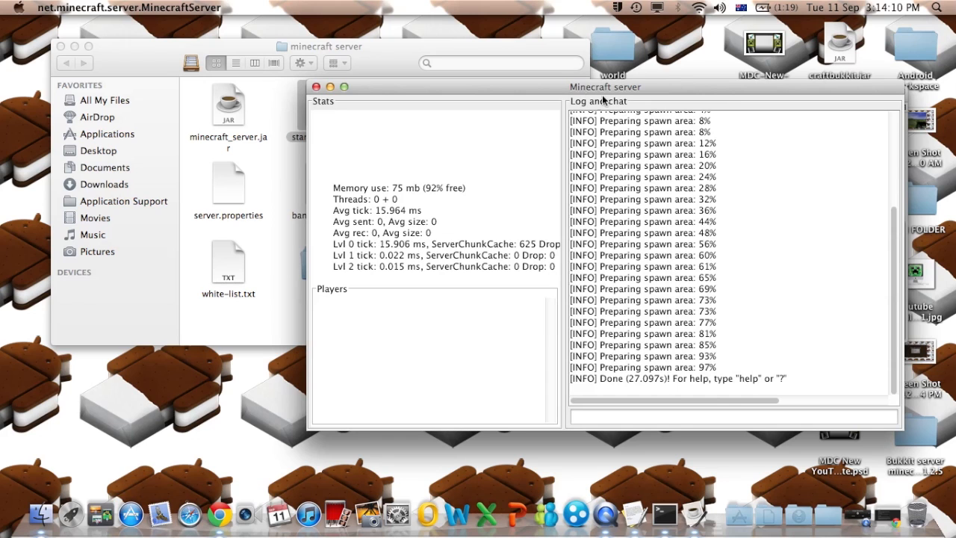
pyautogui.moveTo(554, 87); pyautogui.dragTo(582, 85)
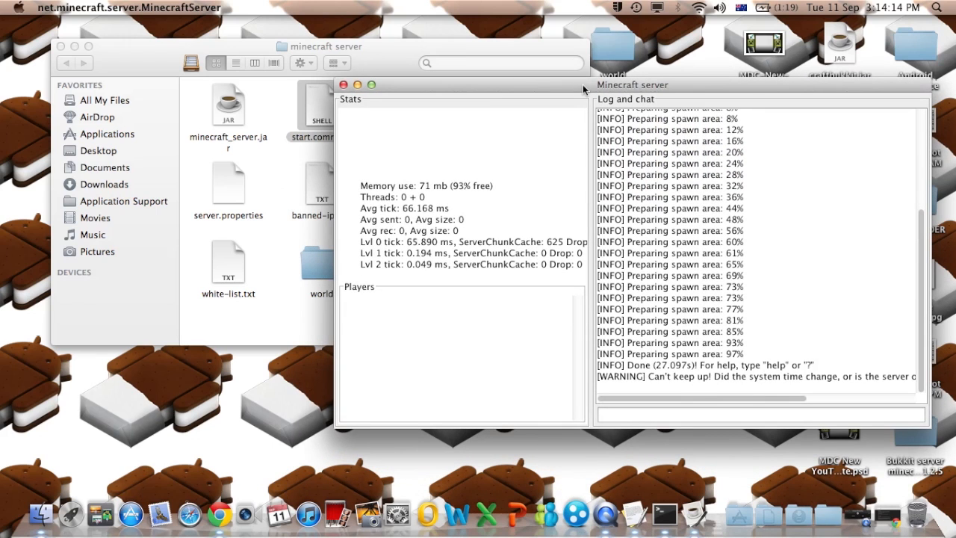
pyautogui.click(654, 412)
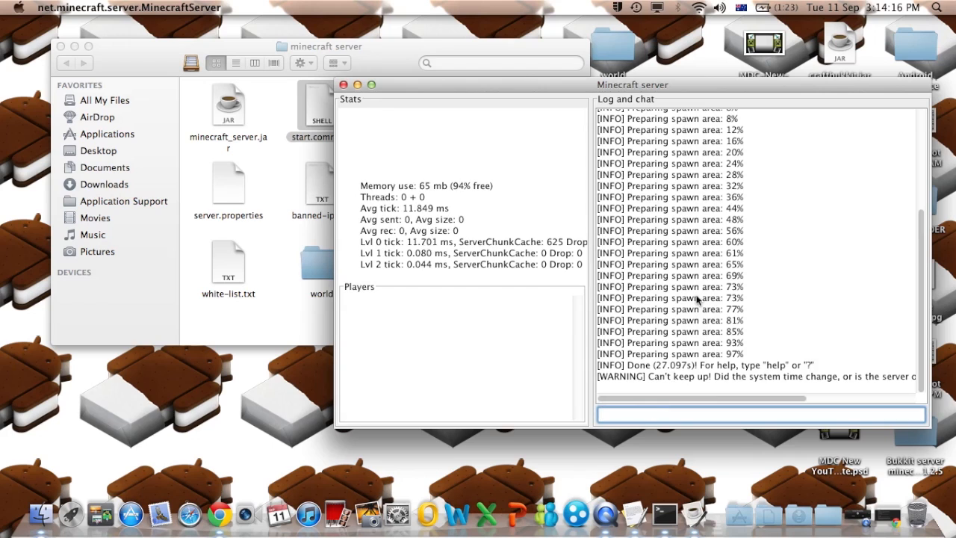
pyautogui.write('stop')
pyautogui.press('Return')
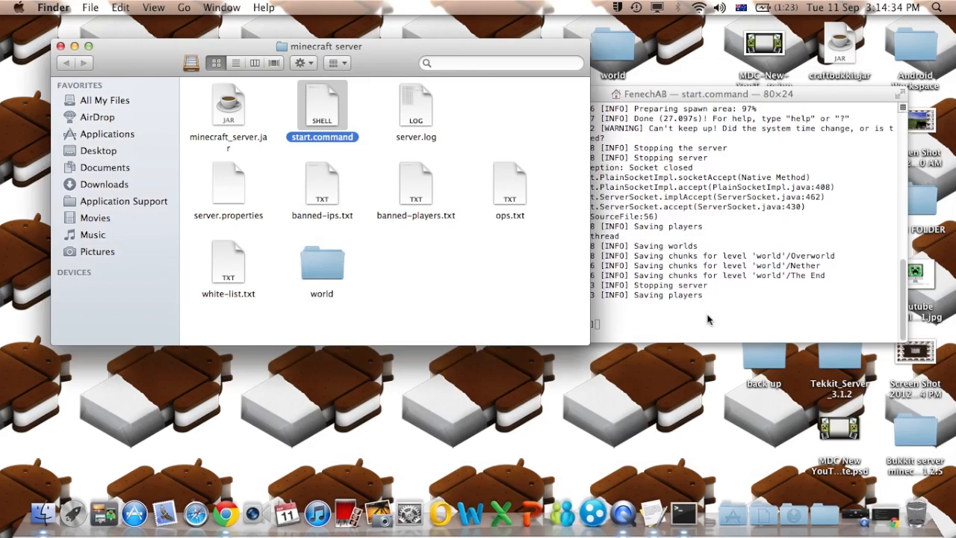
# - Close the finished Terminal window and centre the minecraft server folder window
pyautogui.click(599, 93)
pyautogui.click(508, 93)
pyautogui.moveTo(500, 68); pyautogui.dragTo(554, 71)
pyautogui.moveTo(441, 67); pyautogui.dragTo(586, 95)
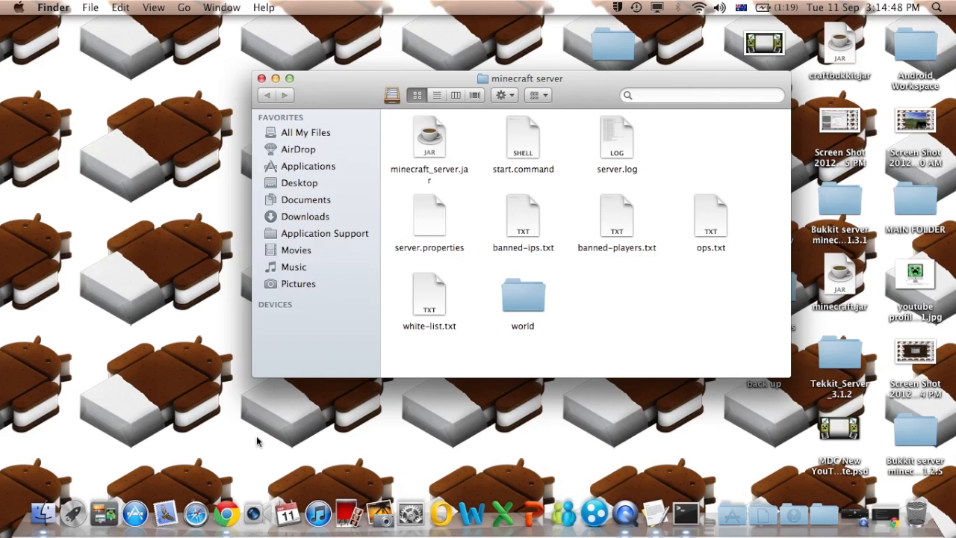
# - Accept the Conditions of Use on Chrome's Hamachi download tab, minimise Chrome, and launch LogMeIn Hamachi
pyautogui.click(229, 496)
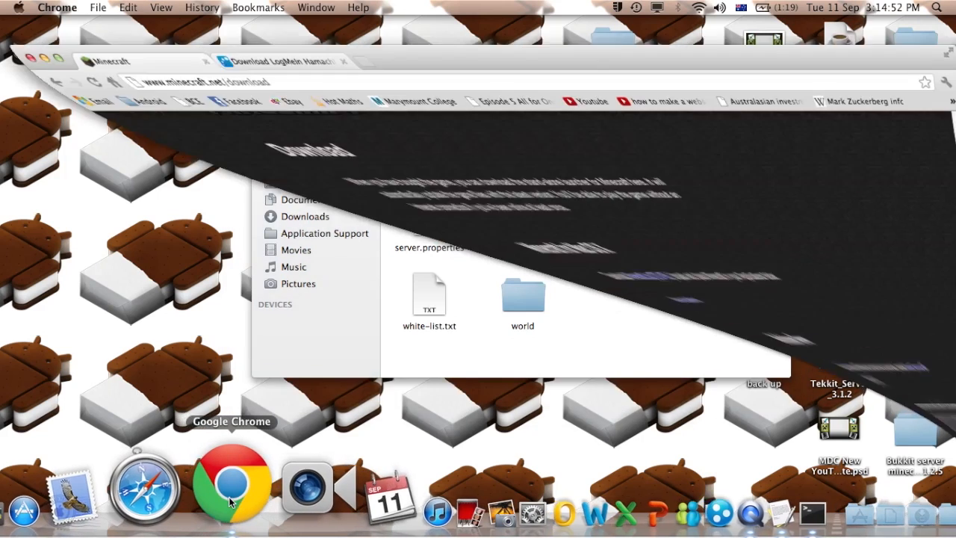
pyautogui.click(270, 33)
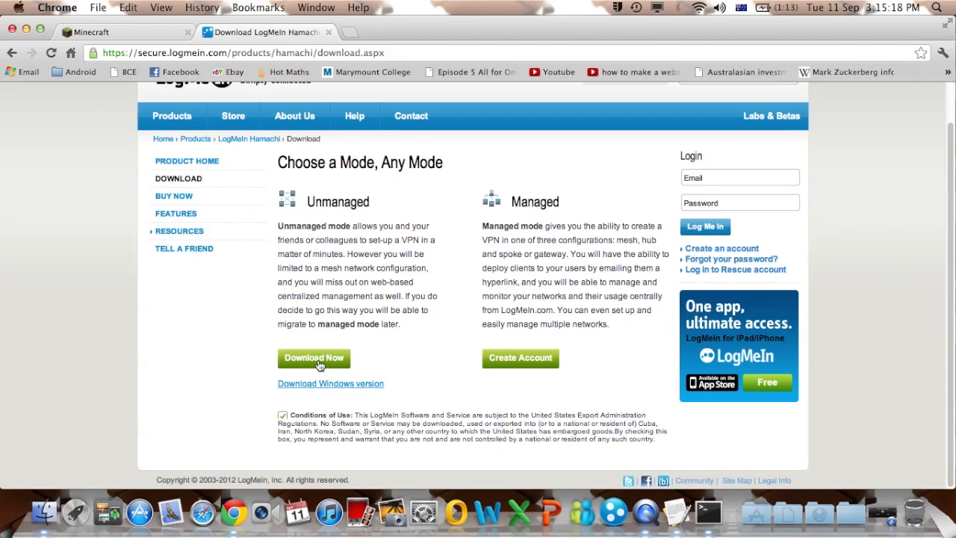
pyautogui.click(283, 415)
pyautogui.click(26, 29)
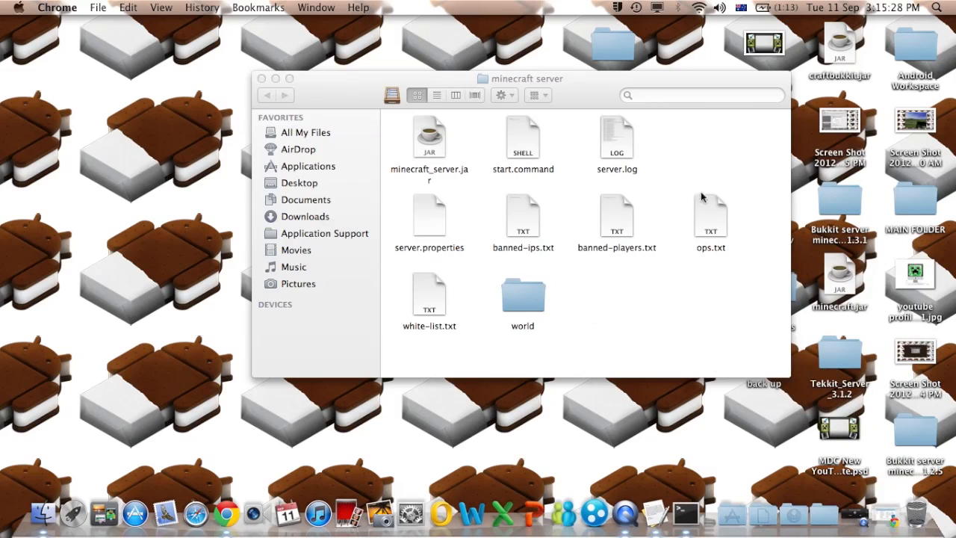
pyautogui.click(591, 86)
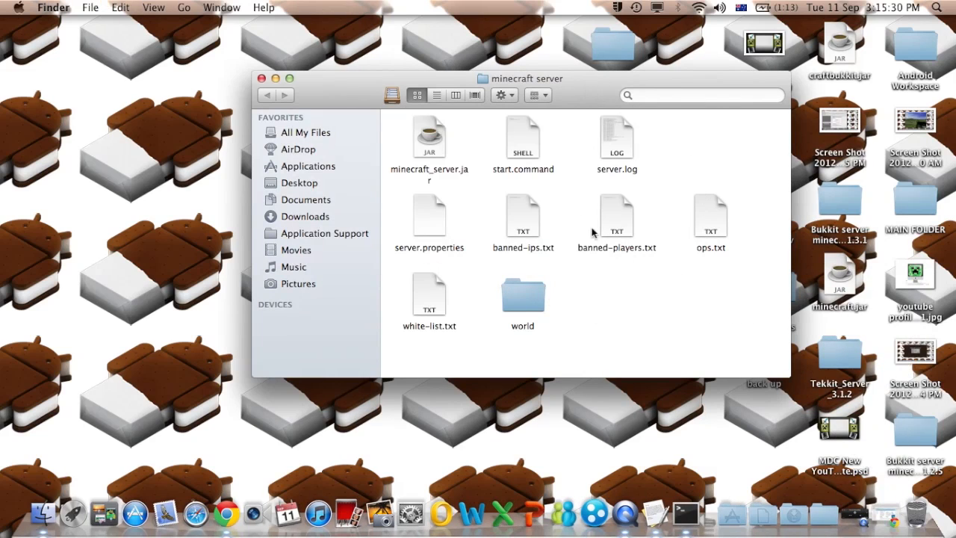
pyautogui.moveTo(578, 94); pyautogui.dragTo(559, 91)
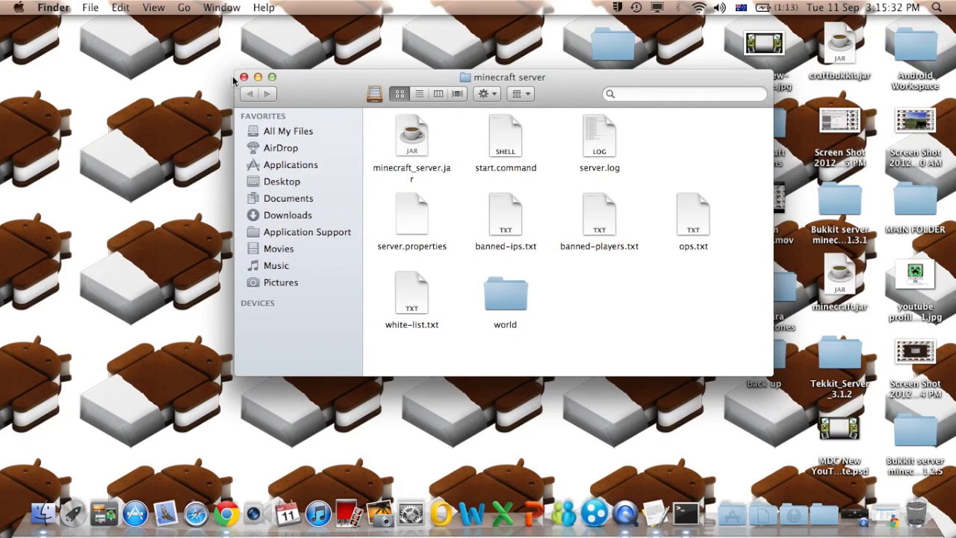
pyautogui.click(600, 504)
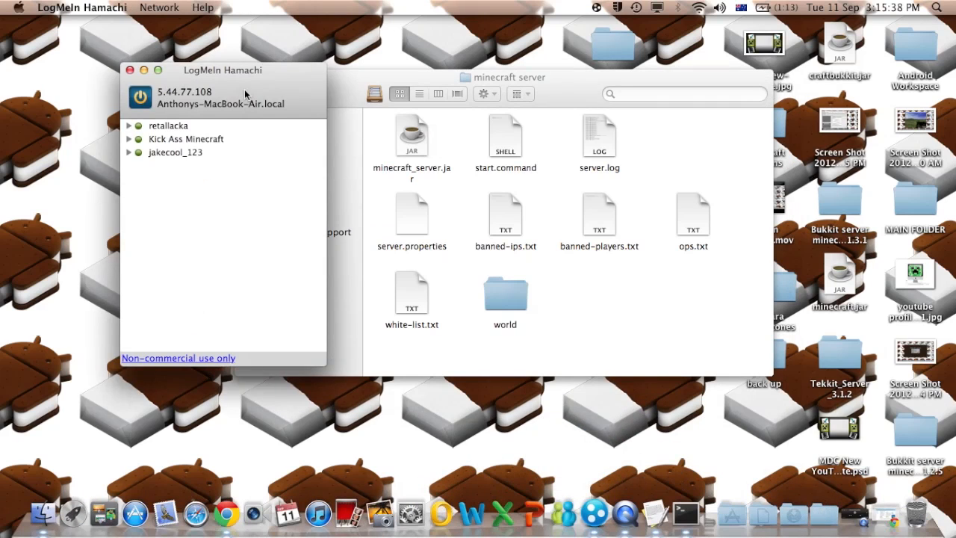
# - Create a Hamachi network with ID 'minecraftservercommand' and a network password
pyautogui.moveTo(245, 93); pyautogui.dragTo(184, 66)
pyautogui.click(159, 7)
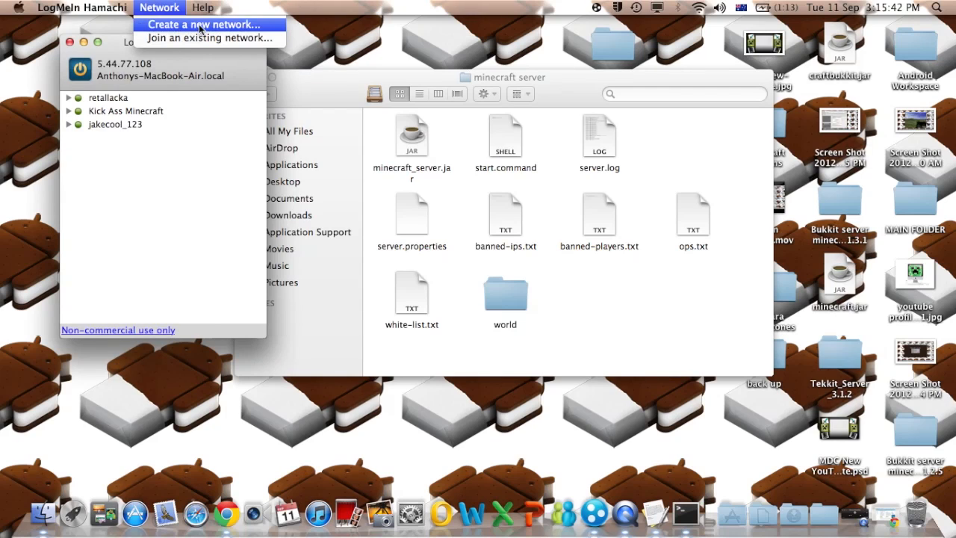
pyautogui.click(200, 26)
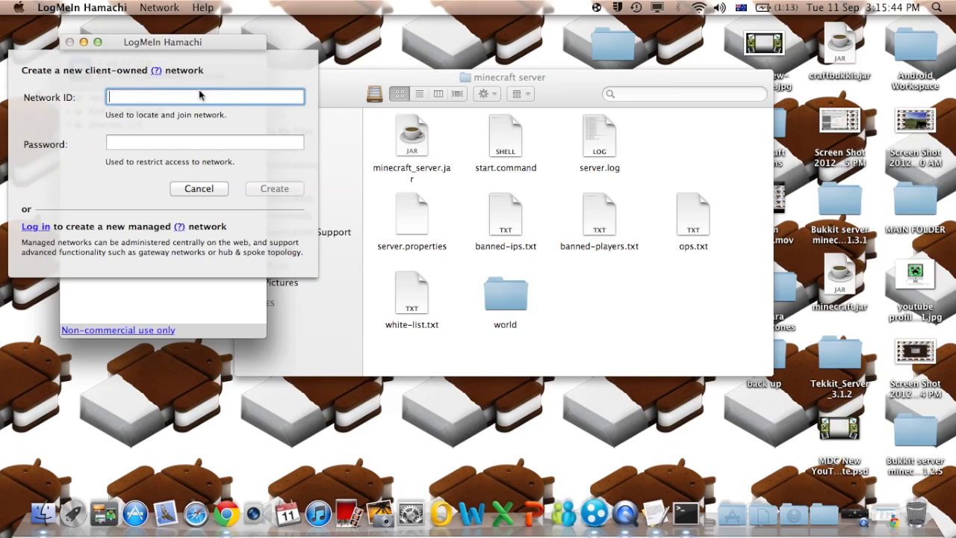
pyautogui.moveTo(233, 42); pyautogui.dragTo(366, 66)
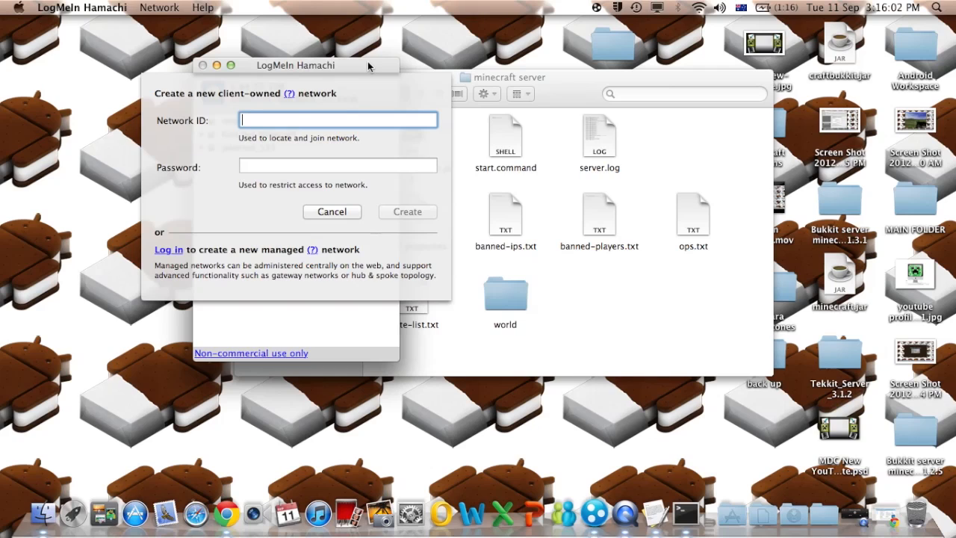
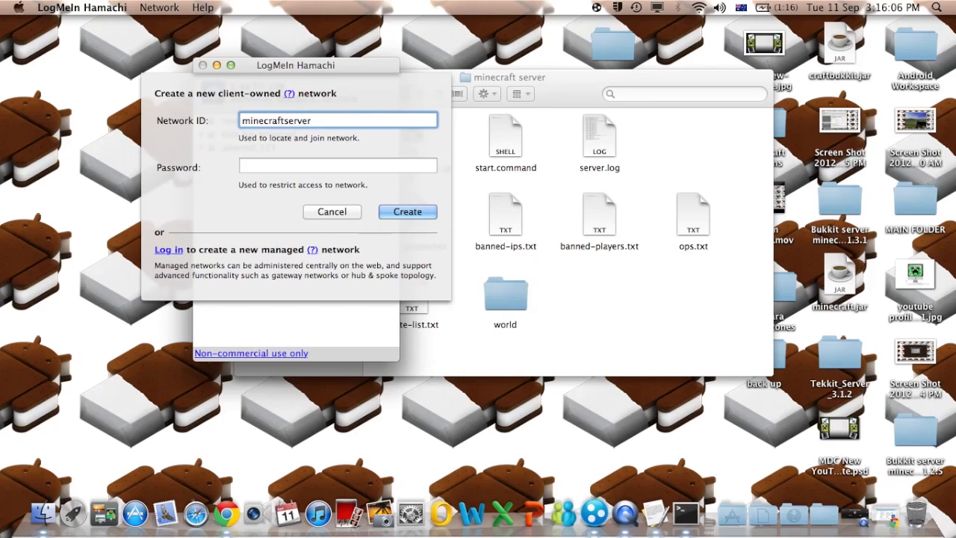
pyautogui.click(360, 168)
pyautogui.write('abc')
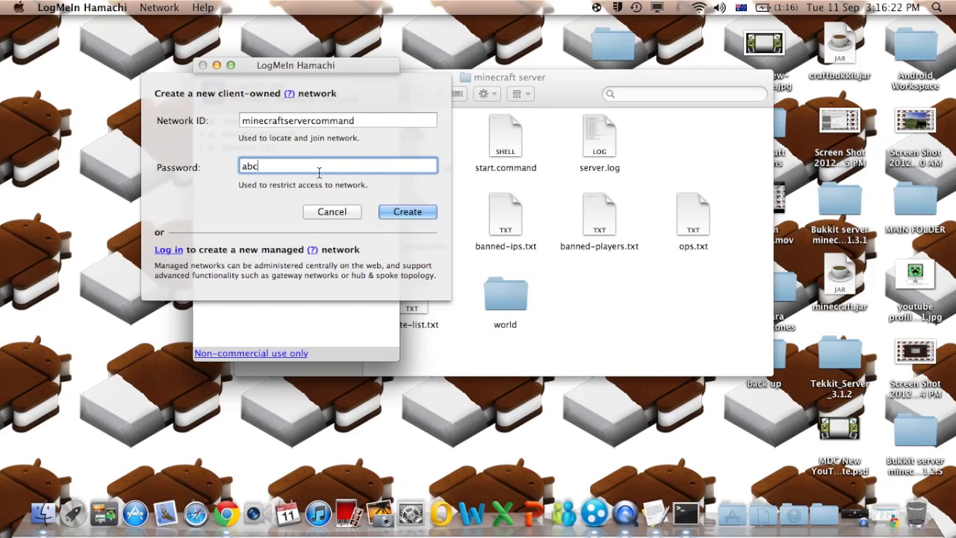
pyautogui.click(414, 214)
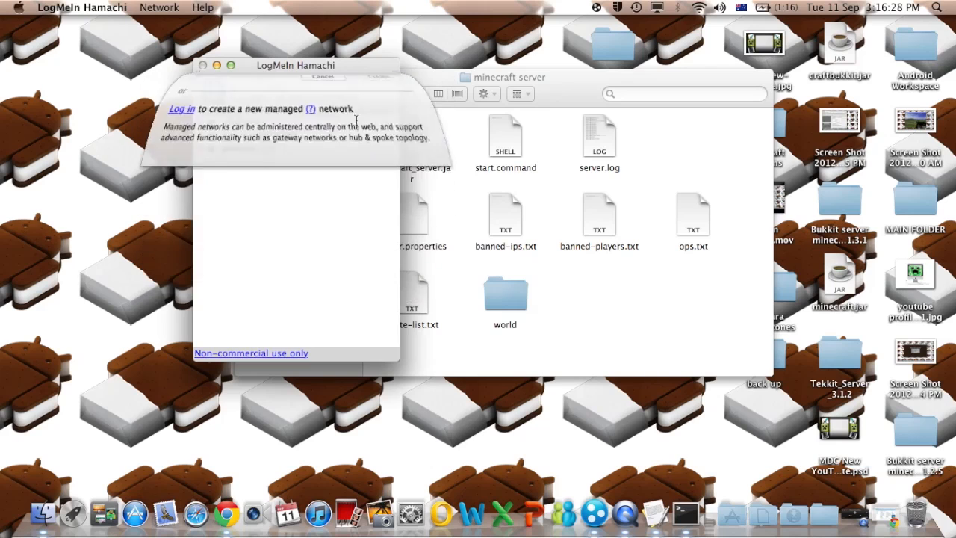
# - Select minecraftservercommand in the network list and place the server folder window beside Hamachi
pyautogui.click(274, 163)
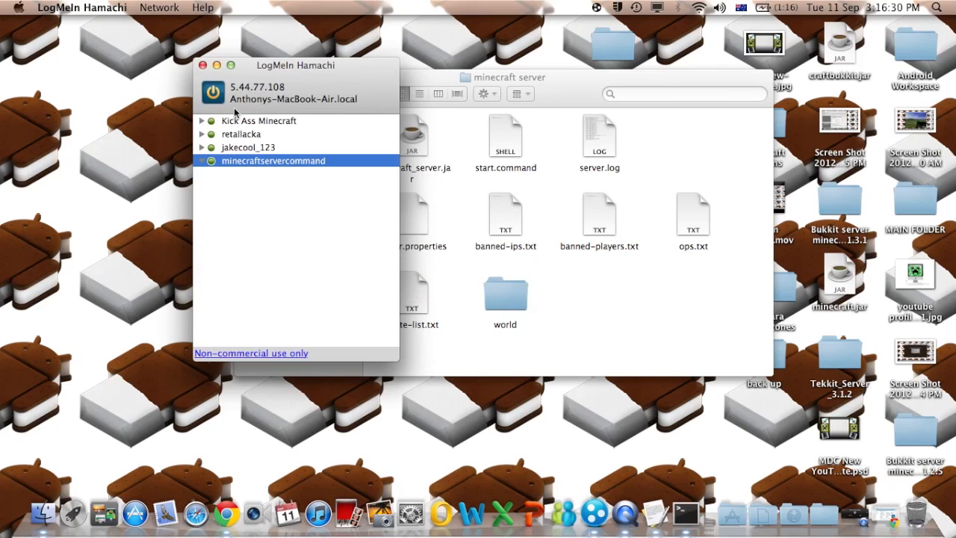
pyautogui.click(277, 123)
pyautogui.click(267, 149)
pyautogui.click(270, 124)
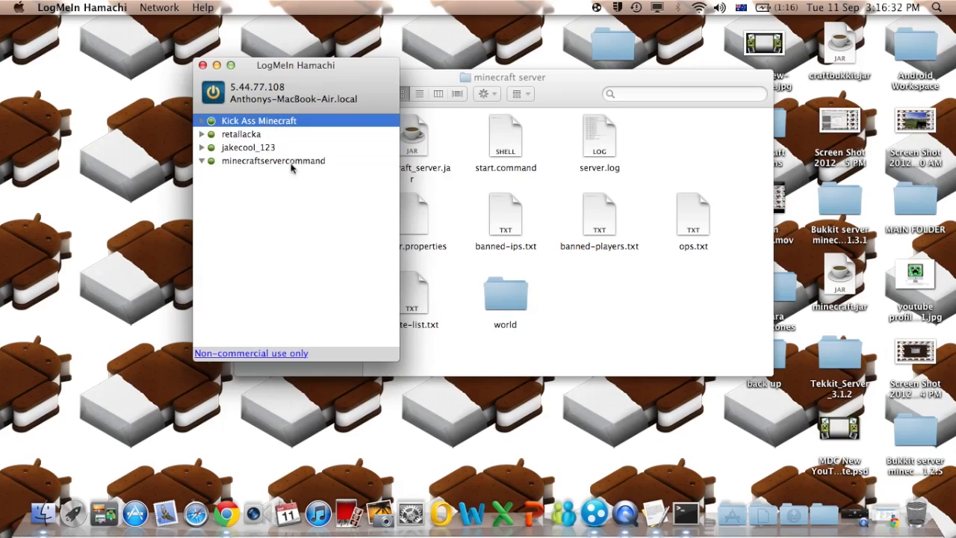
pyautogui.click(292, 164)
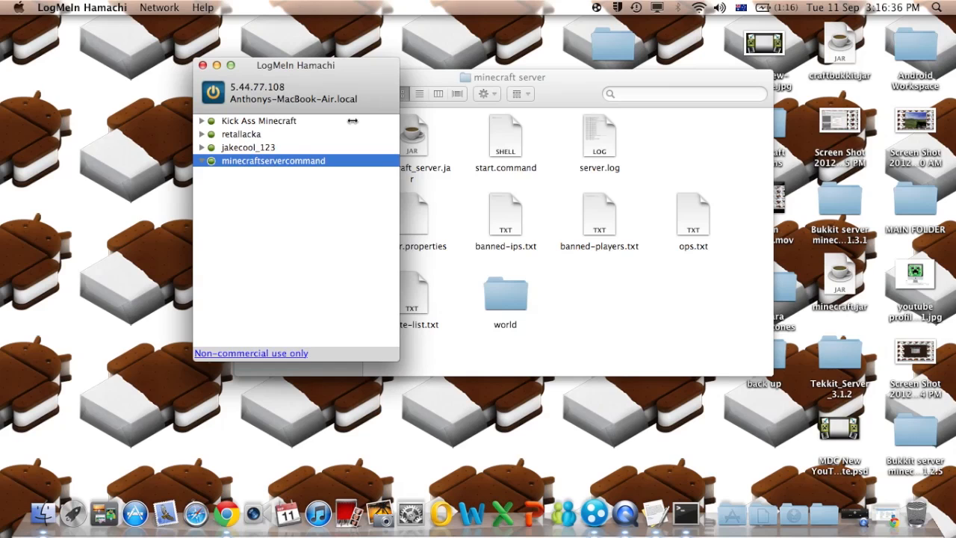
pyautogui.moveTo(357, 75); pyautogui.dragTo(248, 79)
pyautogui.moveTo(313, 90); pyautogui.dragTo(376, 82)
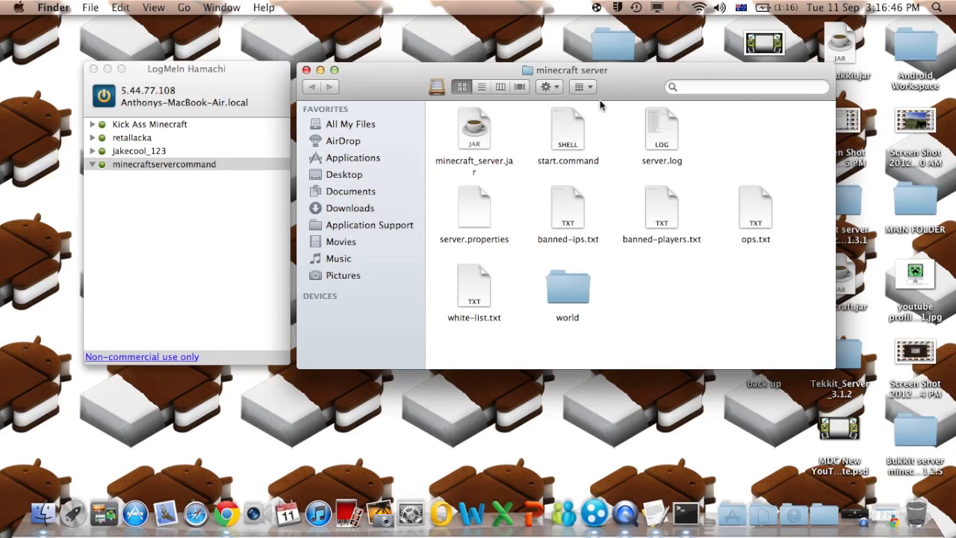
# - Double-click server.properties and dismiss the 'no application set' warning
pyautogui.click(483, 210)
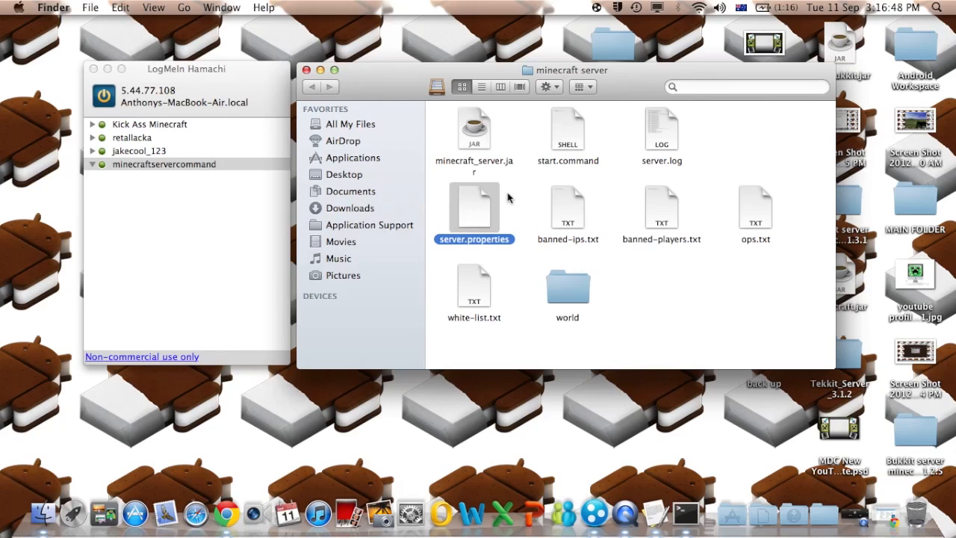
pyautogui.click(517, 208)
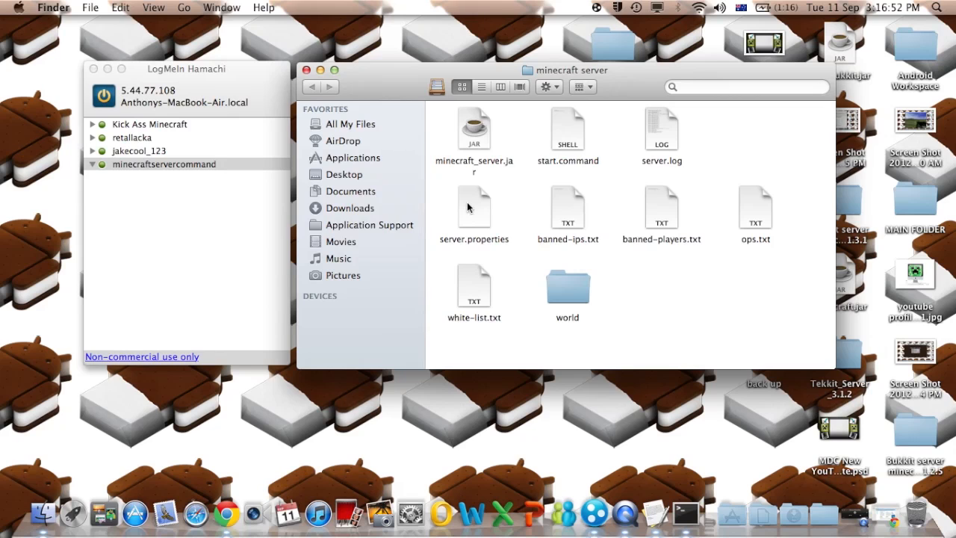
pyautogui.doubleClick(472, 208)
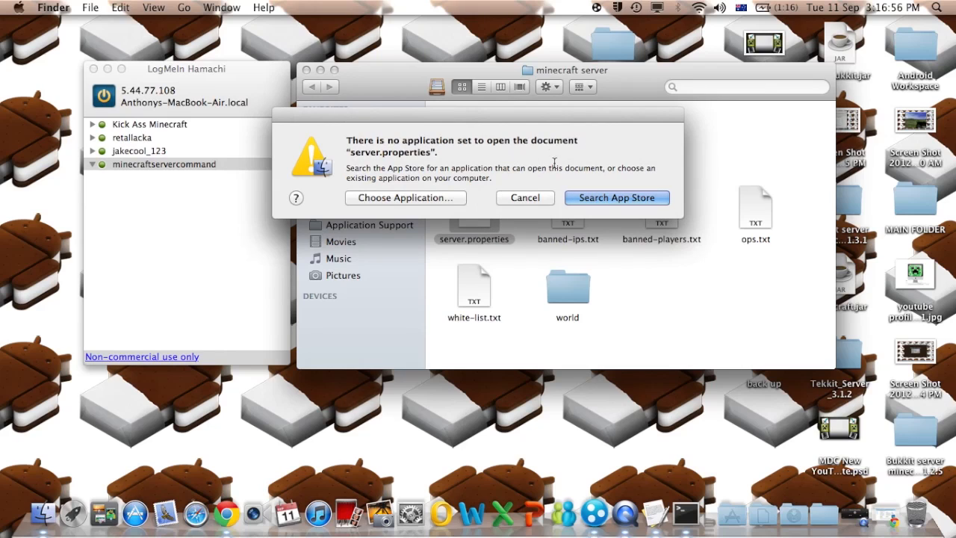
pyautogui.click(543, 200)
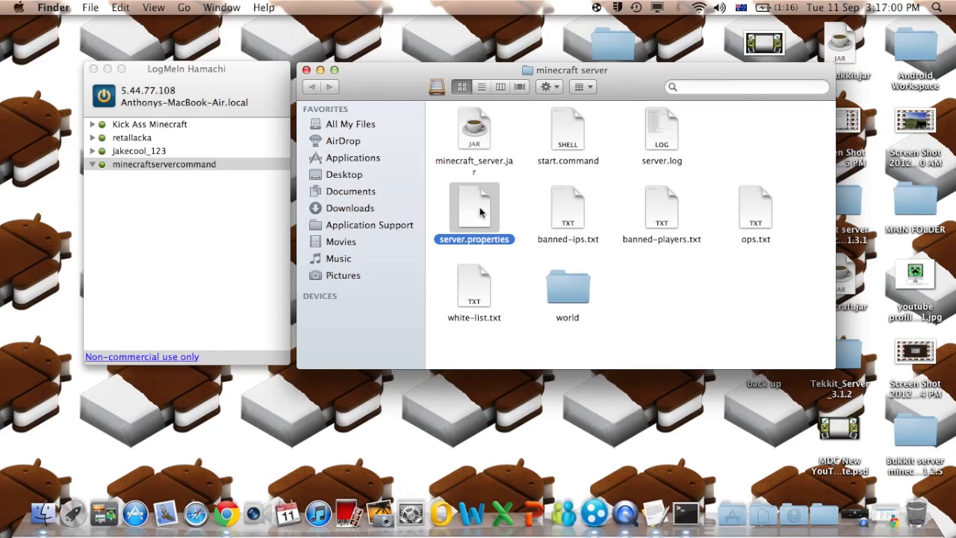
# - Retry opening server.properties, cancel the warning again, and show the file's context menu
pyautogui.doubleClick(478, 214)
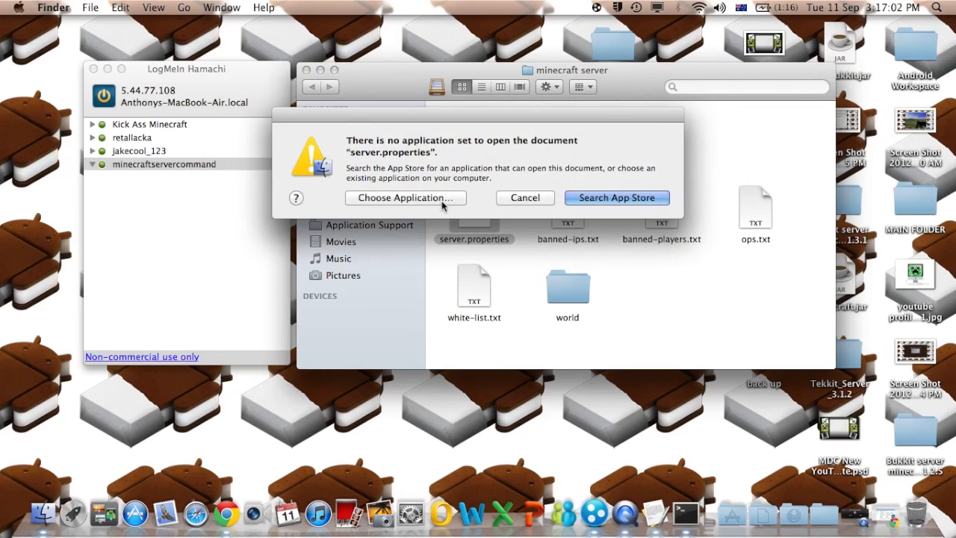
pyautogui.click(537, 198)
pyautogui.click(515, 206)
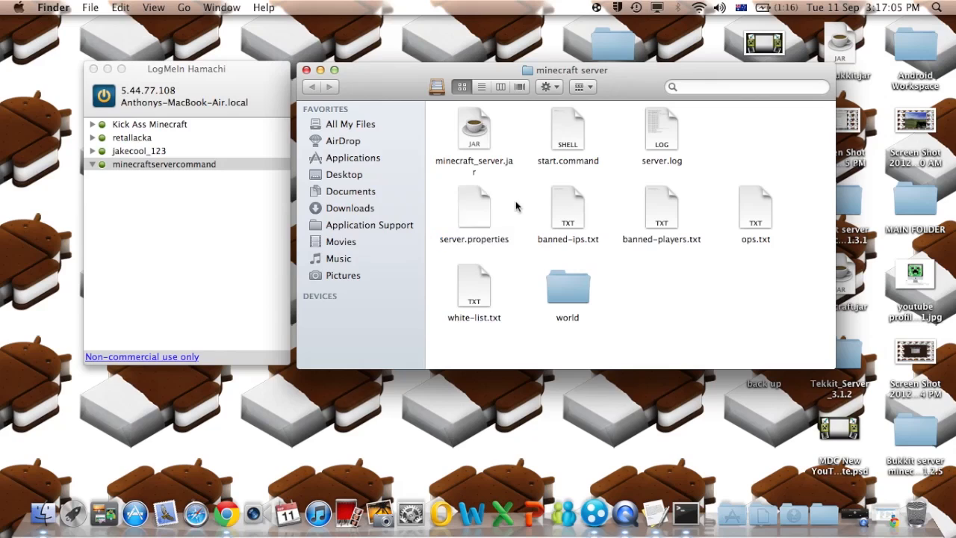
pyautogui.rightClick(474, 203)
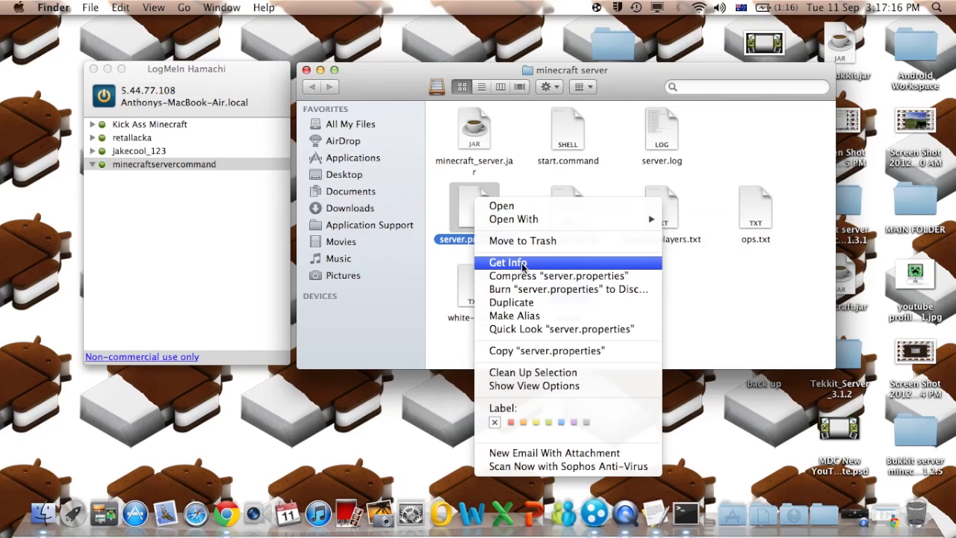
# - Open Get Info for server.properties and choose Open with > Other…
pyautogui.click(467, 220)
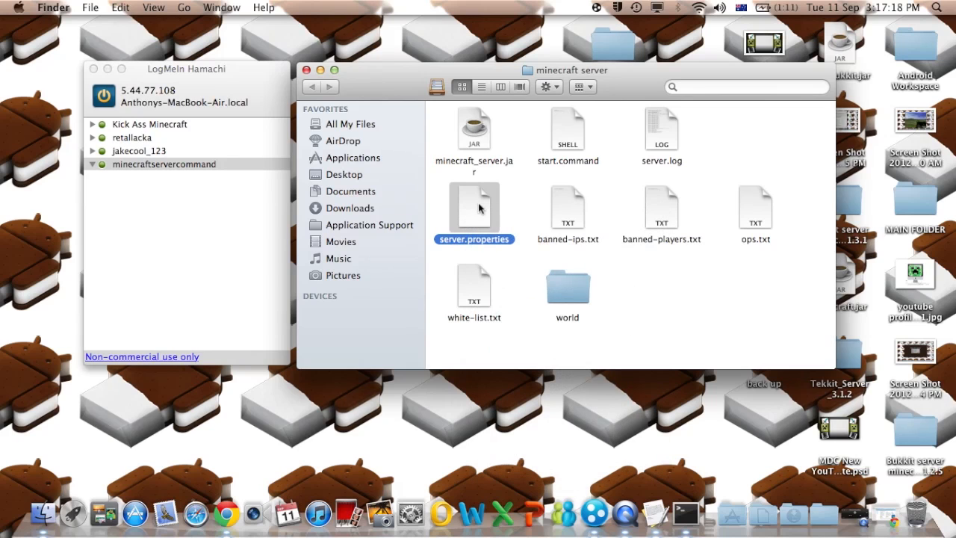
pyautogui.rightClick(477, 205)
pyautogui.click(529, 269)
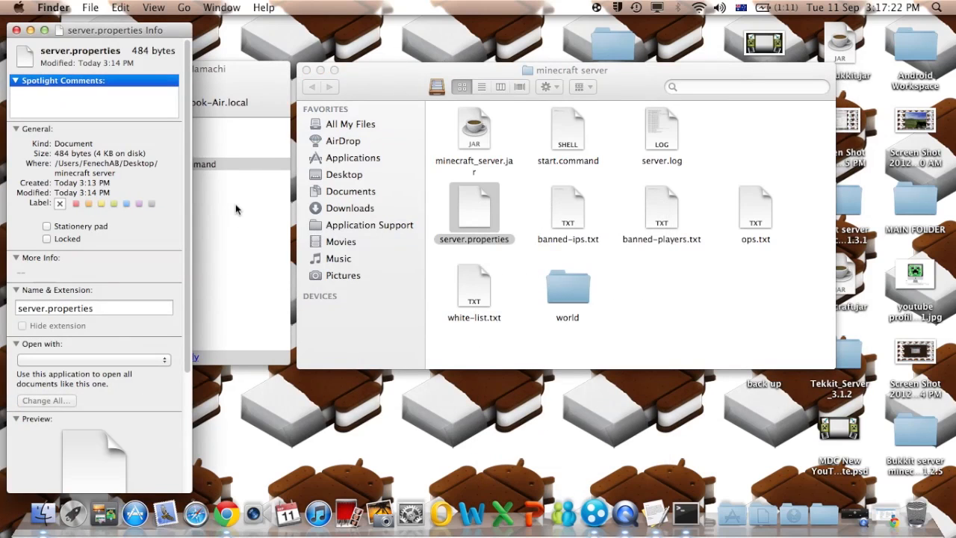
pyautogui.click(72, 360)
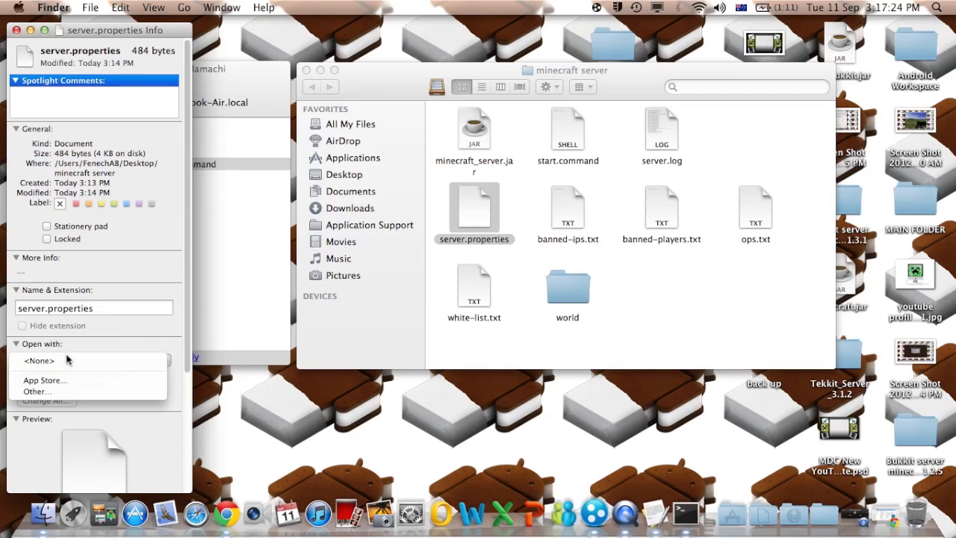
pyautogui.click(82, 392)
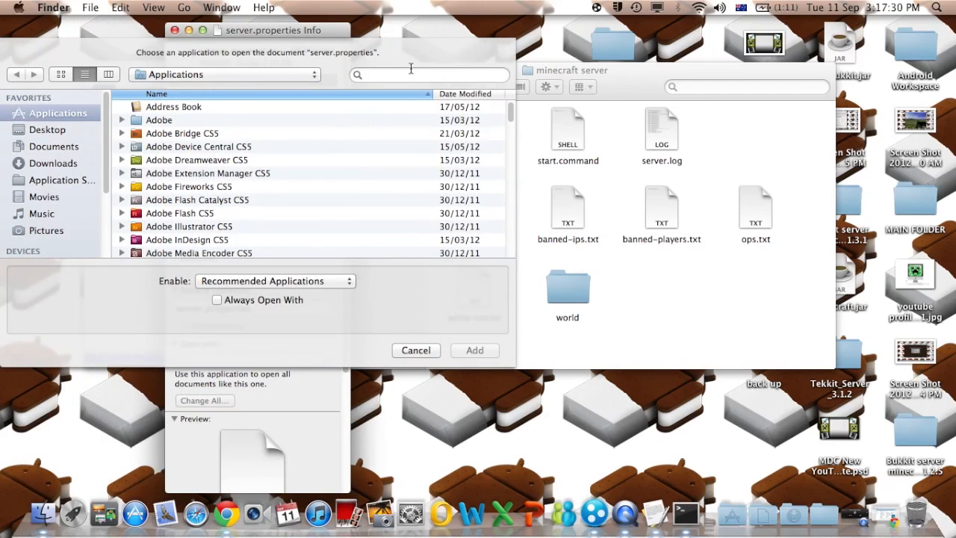
# - Pick TextEdit from the Applications list, add it, and close the Info window
pyautogui.click(402, 132)
pyautogui.scroll(-10, 261, 239)
pyautogui.scroll(-6, 261, 237)
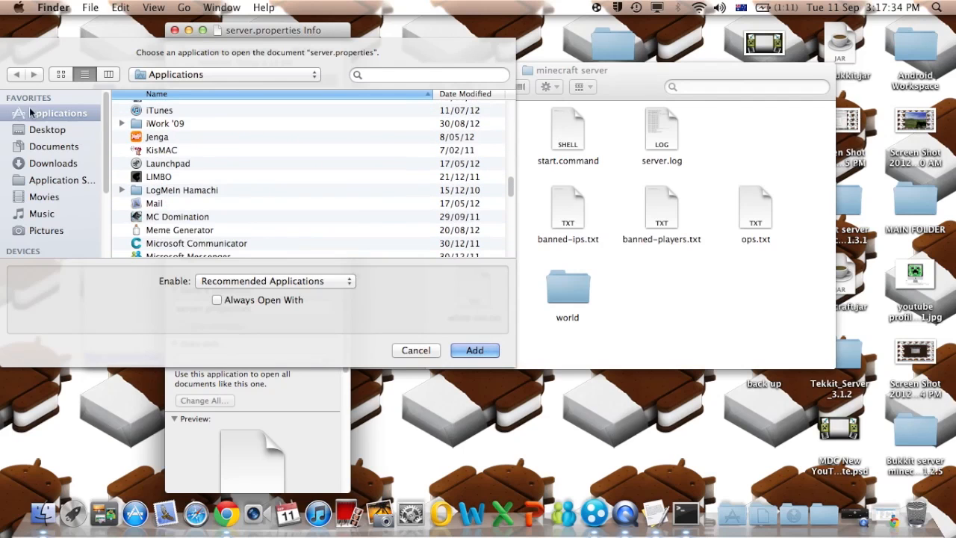
pyautogui.scroll(-15, 269, 216)
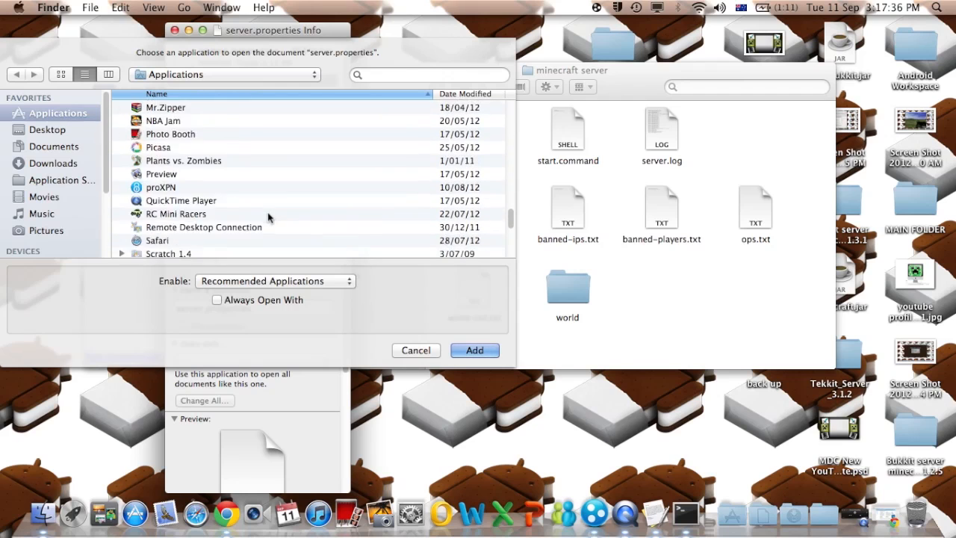
pyautogui.scroll(-3, 269, 217)
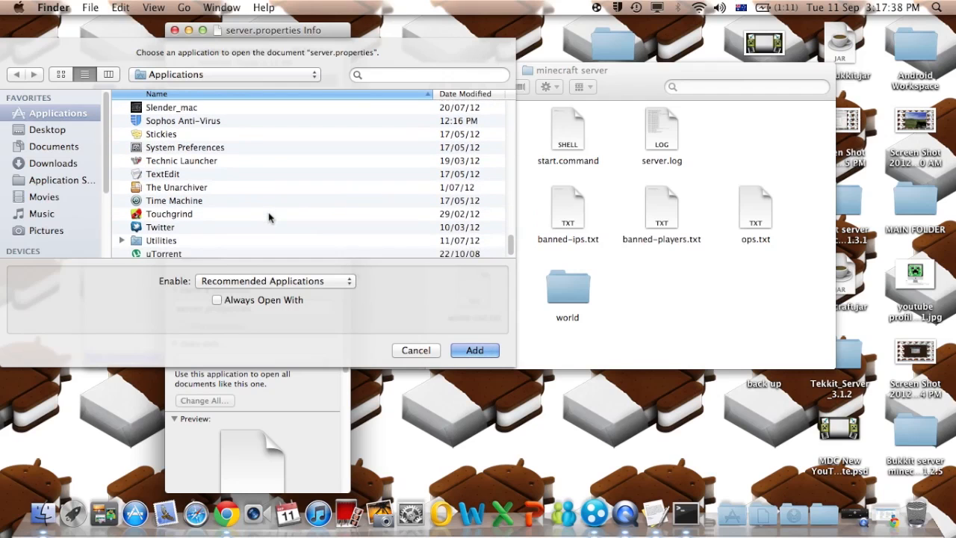
pyautogui.click(170, 176)
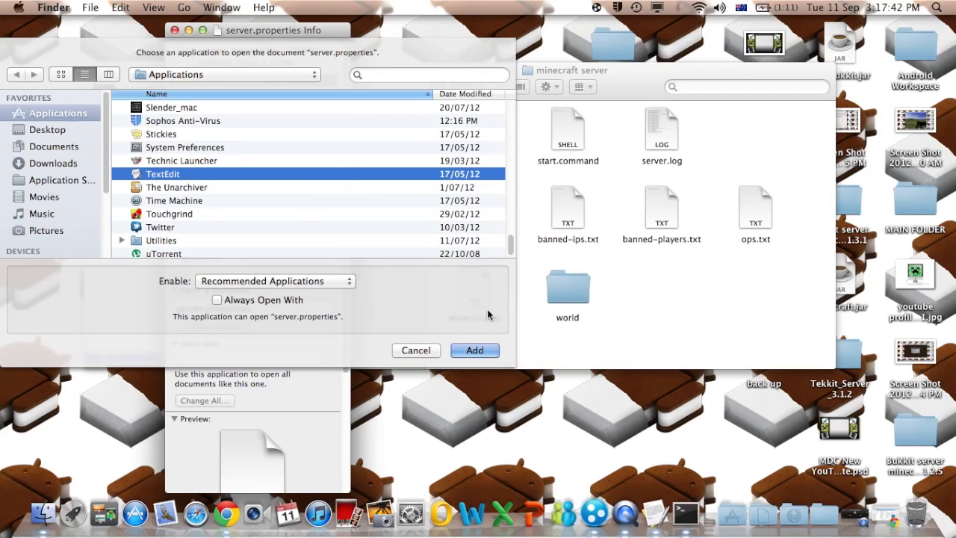
pyautogui.click(475, 351)
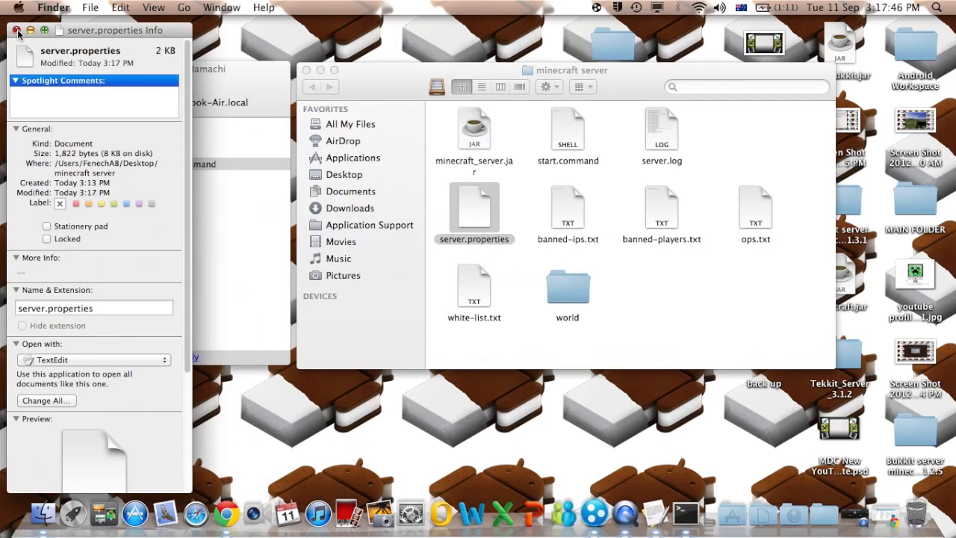
pyautogui.click(16, 30)
pyautogui.click(706, 300)
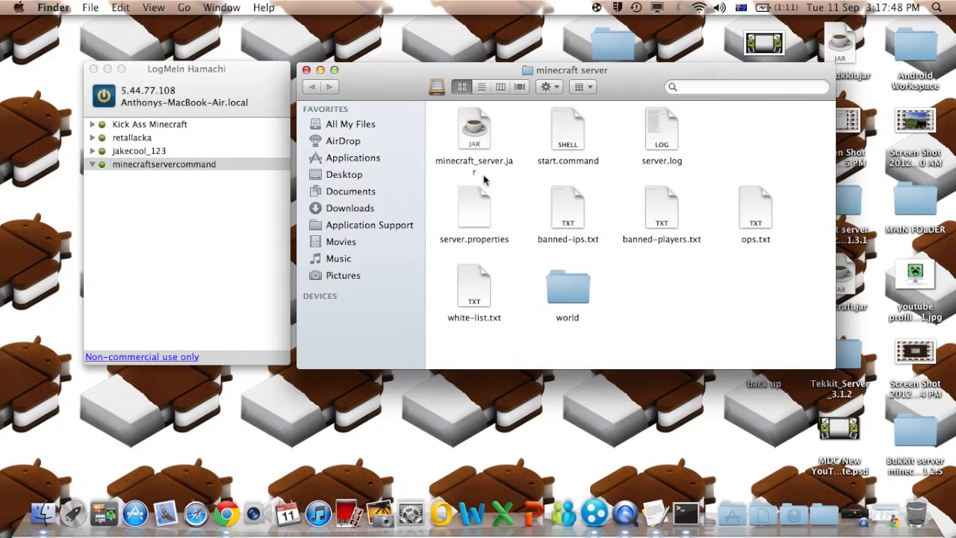
# - Open server.properties in TextEdit, set server-ip=5.44.77.108, and save
pyautogui.doubleClick(476, 207)
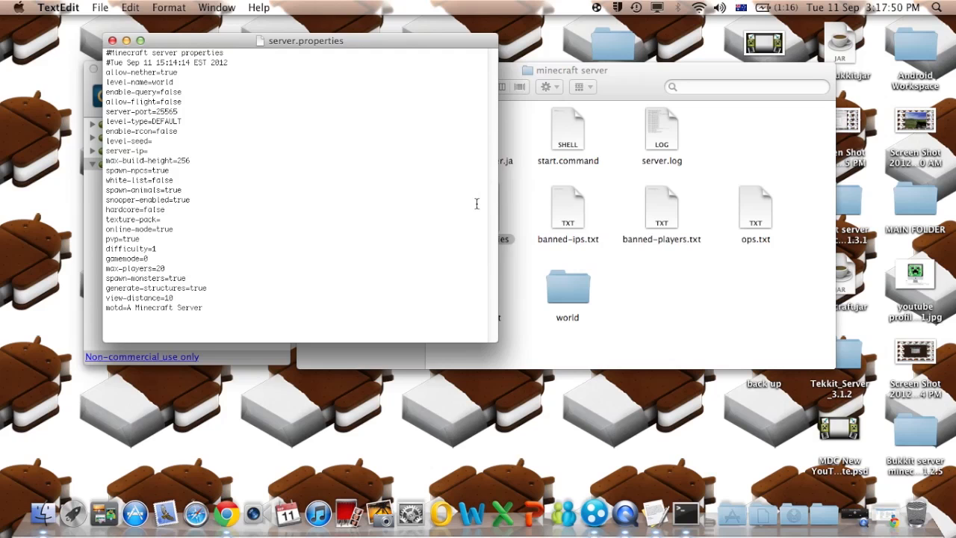
pyautogui.moveTo(394, 69); pyautogui.dragTo(392, 51)
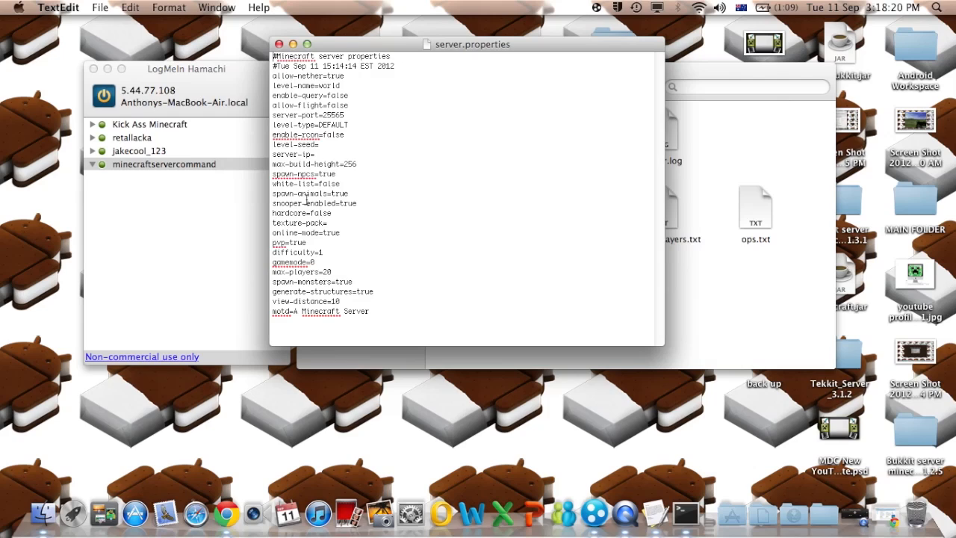
pyautogui.moveTo(355, 49); pyautogui.dragTo(385, 45)
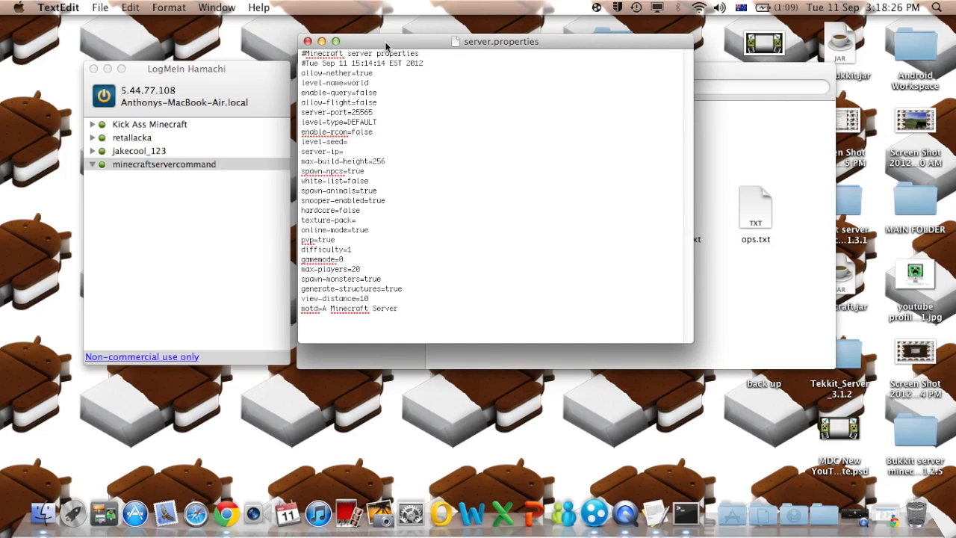
pyautogui.click(358, 150)
pyautogui.write('5.')
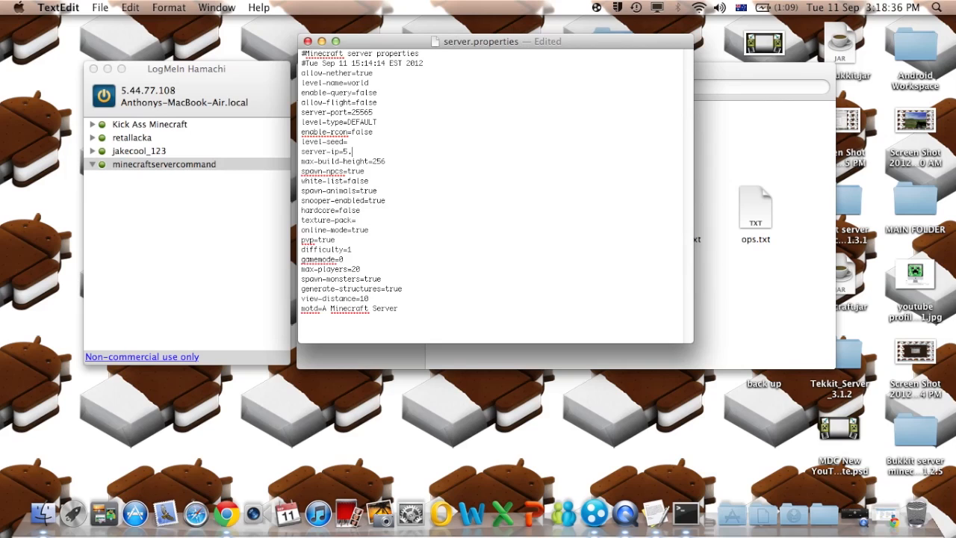
pyautogui.write('44.77.108')
pyautogui.press('super+s')
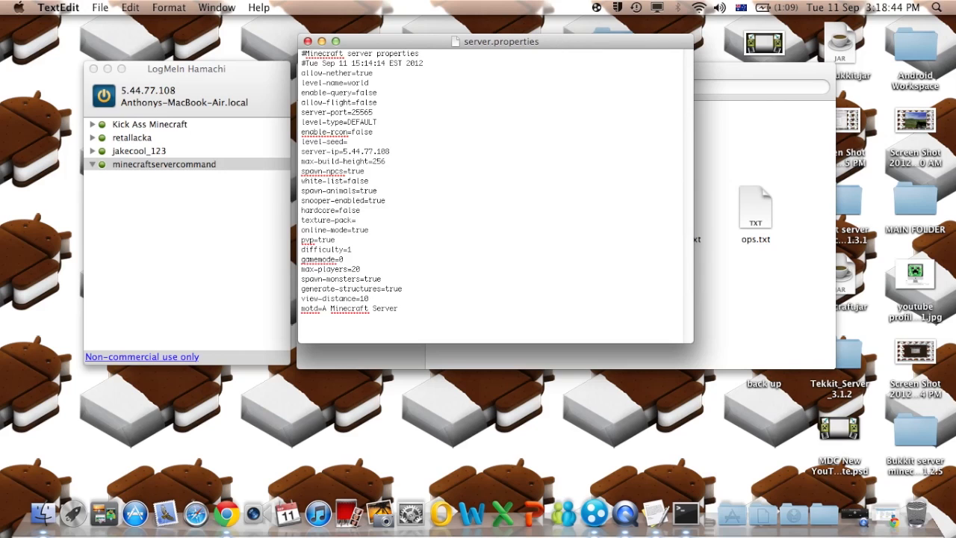
# - Set gamemode back to 0 and save the file again
pyautogui.moveTo(350, 41); pyautogui.dragTo(445, 60)
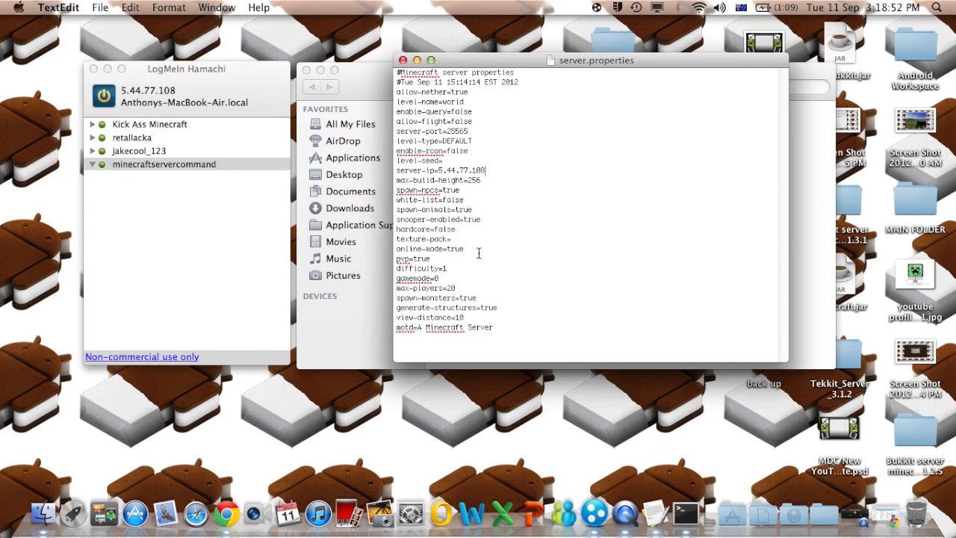
pyautogui.click(449, 278)
pyautogui.press('BackSpace')
pyautogui.write('1')
pyautogui.press('BackSpace')
pyautogui.write('0')
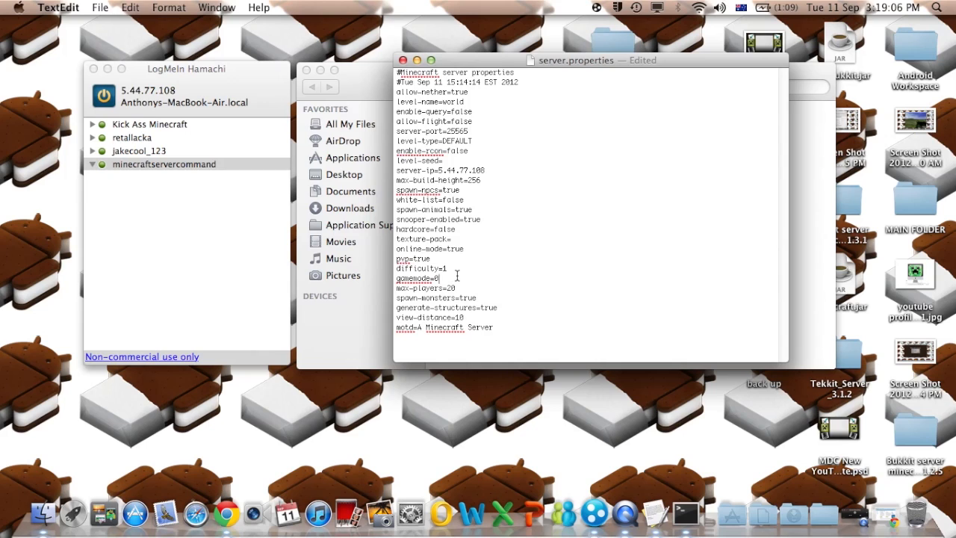
pyautogui.press('super+s')
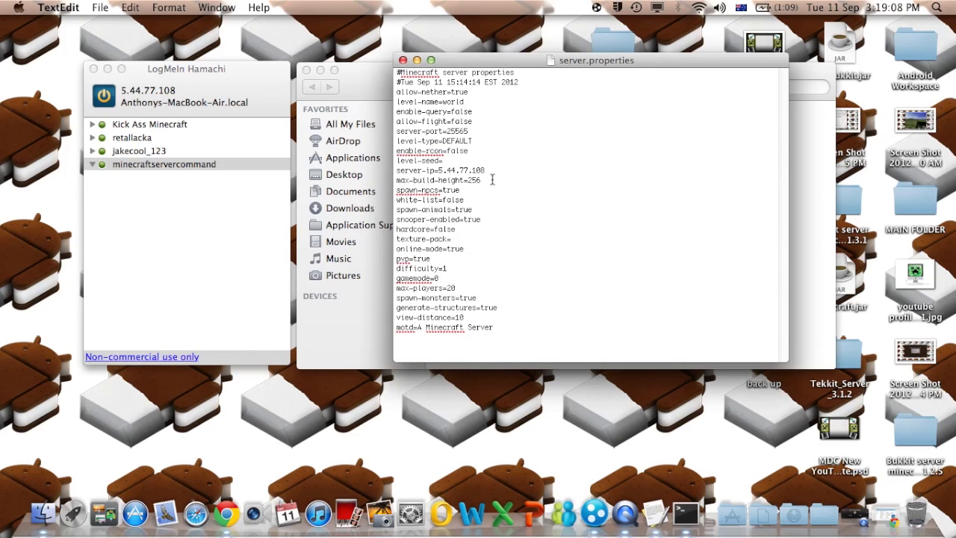
pyautogui.moveTo(490, 64); pyautogui.dragTo(200, 64)
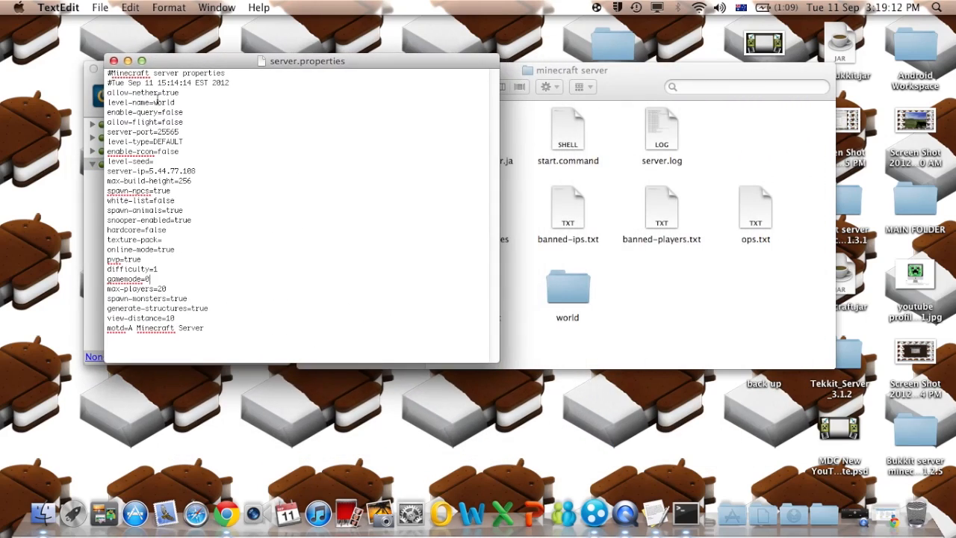
pyautogui.click(565, 299)
pyautogui.click(609, 320)
pyautogui.click(255, 135)
pyautogui.moveTo(379, 68); pyautogui.dragTo(412, 56)
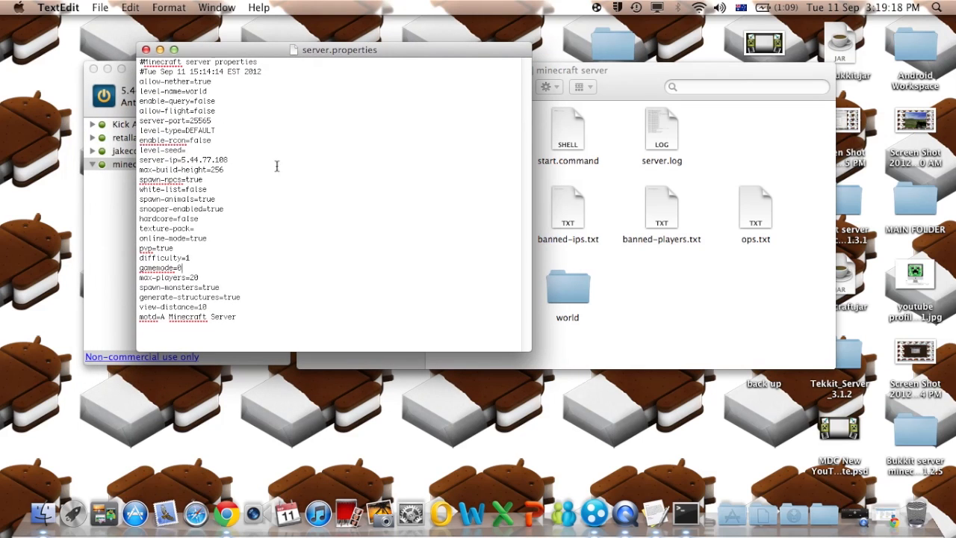
pyautogui.moveTo(572, 279)
pyautogui.mouseDown()
pyautogui.moveTo(597, 302)
pyautogui.moveTo(587, 277)
pyautogui.moveTo(565, 273)
pyautogui.mouseUp()
pyautogui.click(214, 112)
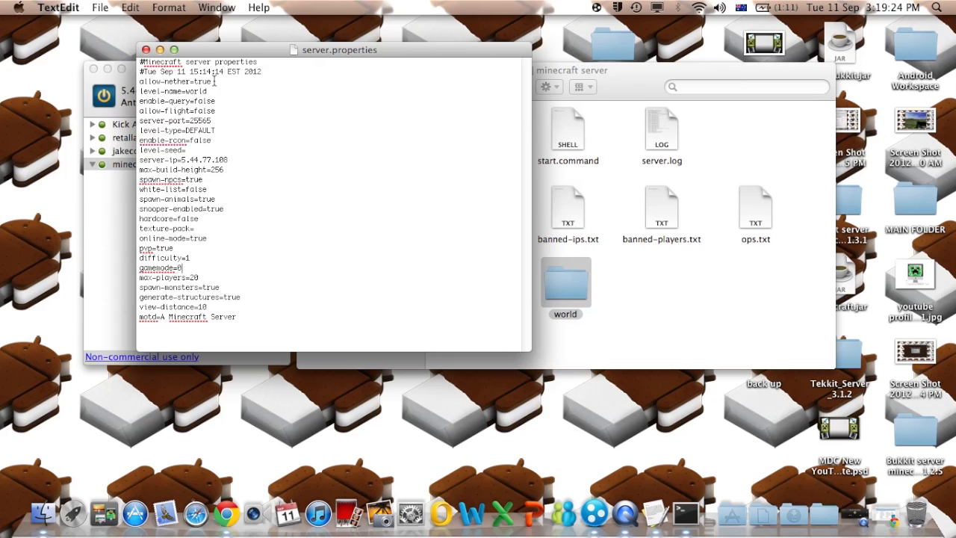
pyautogui.moveTo(216, 91); pyautogui.dragTo(187, 91)
pyautogui.moveTo(224, 54); pyautogui.dragTo(355, 64)
pyautogui.click(402, 172)
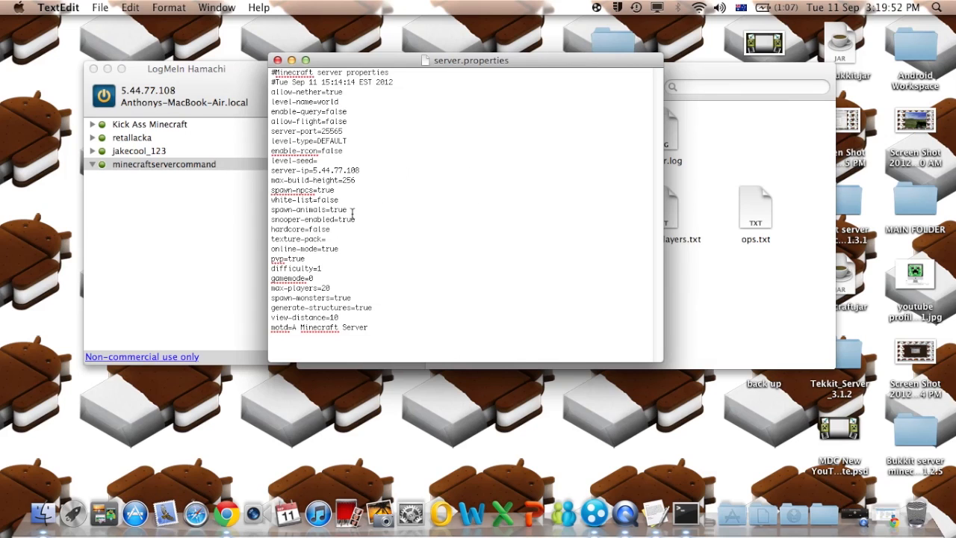
pyautogui.moveTo(338, 200)
pyautogui.mouseDown()
pyautogui.moveTo(316, 201)
pyautogui.moveTo(342, 198)
pyautogui.mouseUp()
pyautogui.click(253, 84)
pyautogui.moveTo(369, 63); pyautogui.dragTo(396, 64)
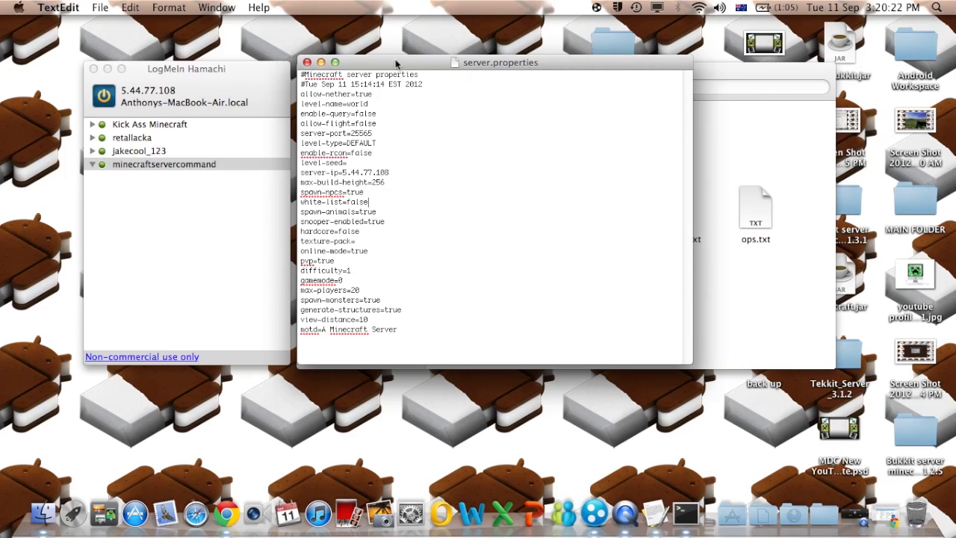
# - Clear the white-list value in server.properties so the line is empty
pyautogui.press('BackSpace')
pyautogui.press('BackSpace')
pyautogui.press('BackSpace')
pyautogui.press('BackSpace')
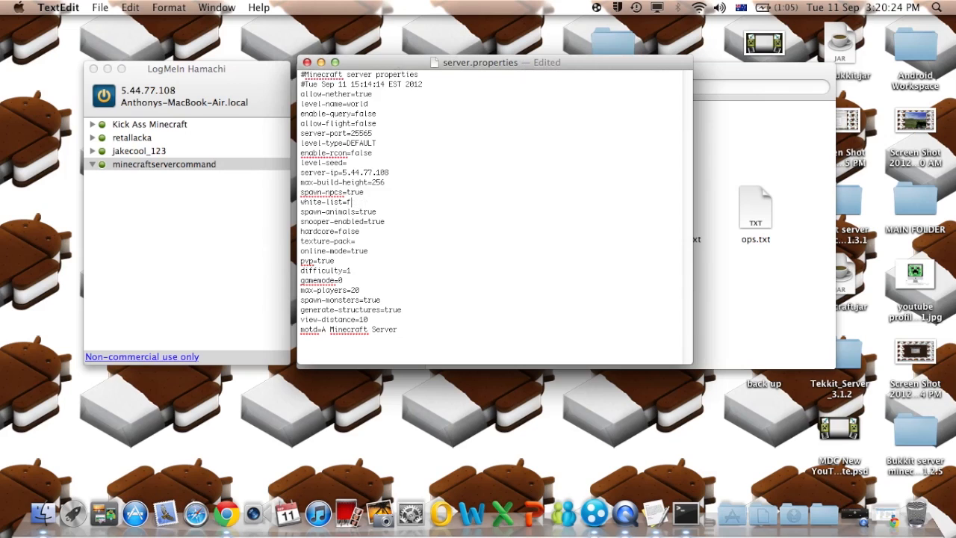
pyautogui.write('true')
pyautogui.press('BackSpace')
pyautogui.press('BackSpace')
pyautogui.press('BackSpace')
pyautogui.press('BackSpace')
# - Open the empty white-list.txt from the server folder, then close it
pyautogui.click(773, 254)
pyautogui.moveTo(595, 73); pyautogui.dragTo(630, 90)
pyautogui.click(733, 336)
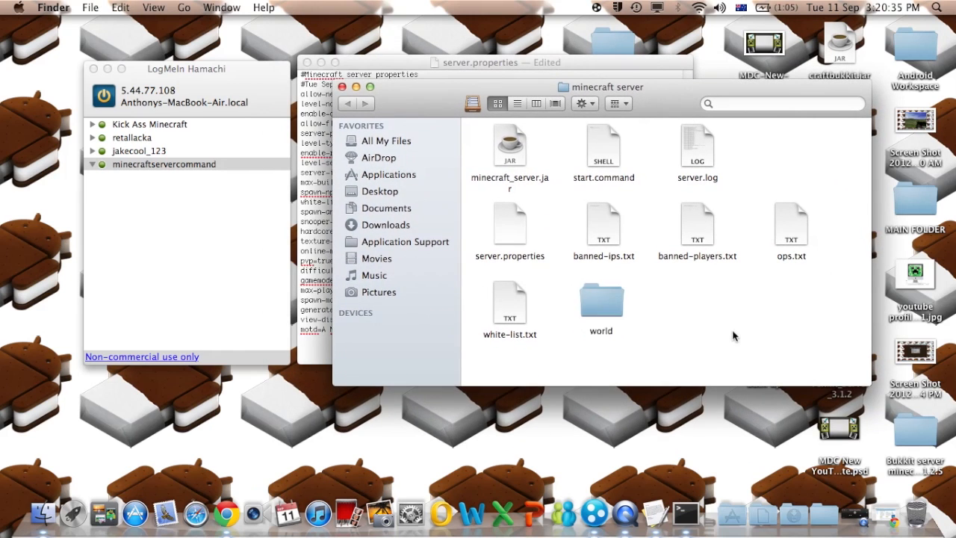
pyautogui.click(514, 302)
pyautogui.doubleClick(514, 302)
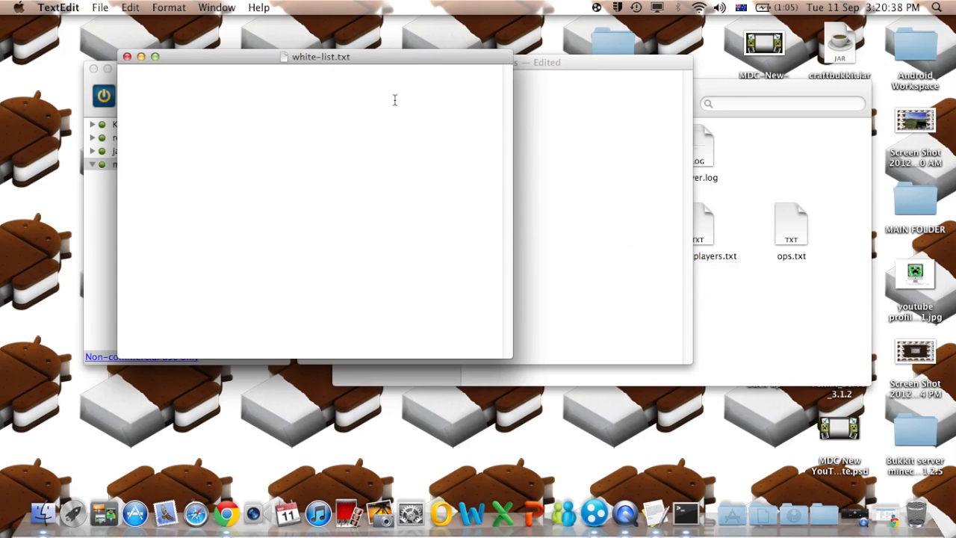
pyautogui.click(715, 348)
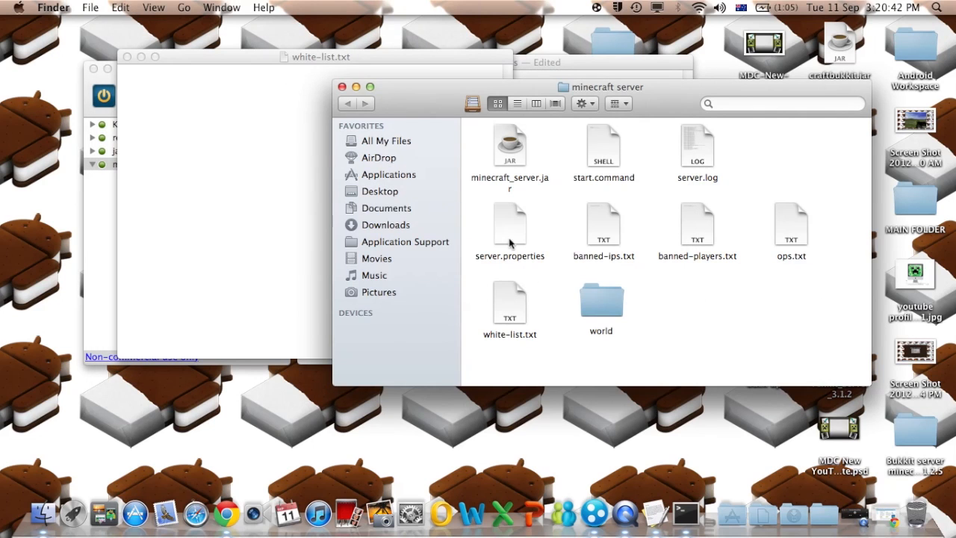
pyautogui.click(198, 161)
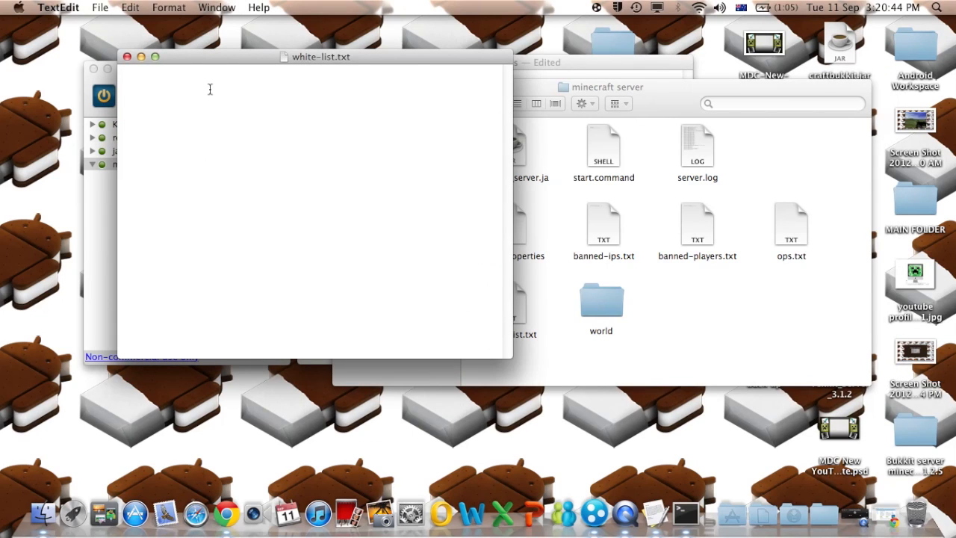
pyautogui.moveTo(183, 60); pyautogui.dragTo(330, 94)
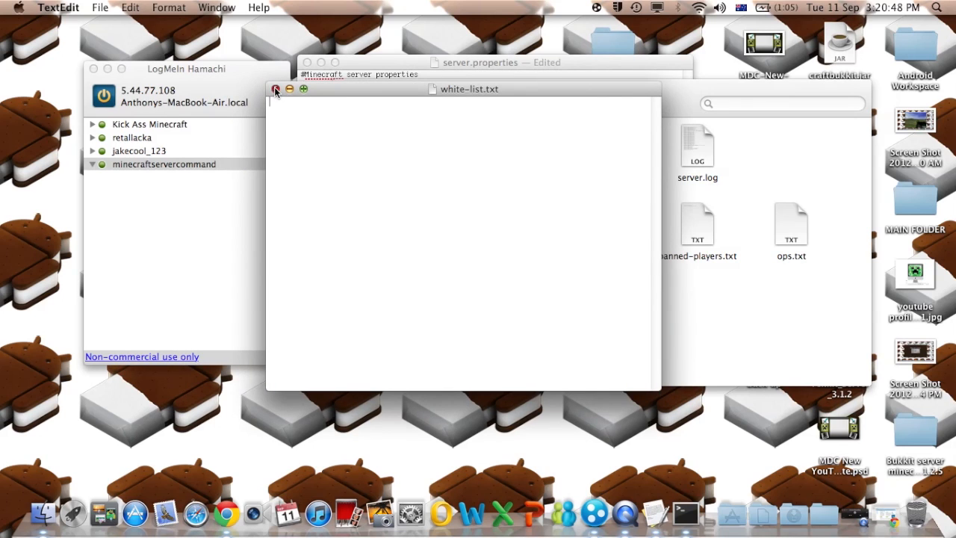
pyautogui.click(275, 89)
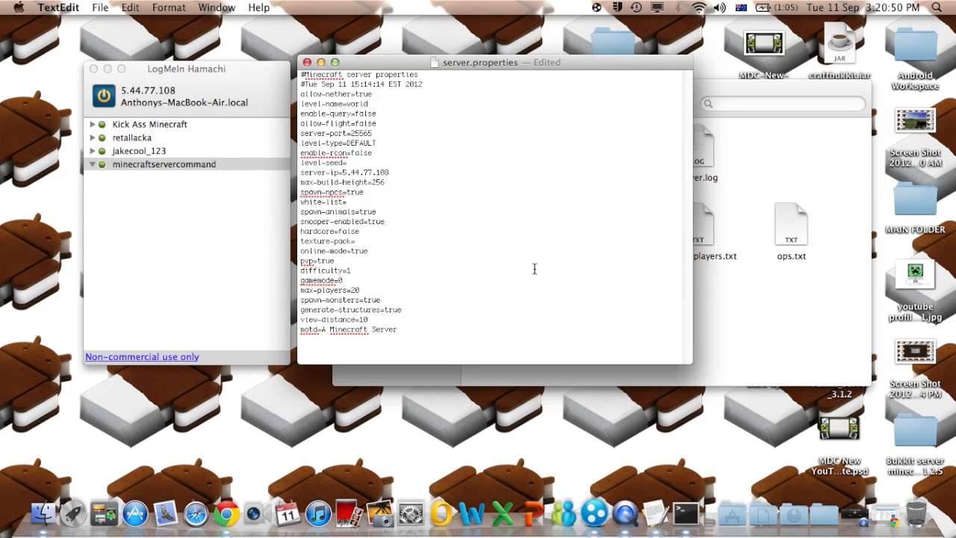
# - Review the motd line 'A Minecraft Server' and save server.properties
pyautogui.moveTo(405, 329); pyautogui.dragTo(320, 329)
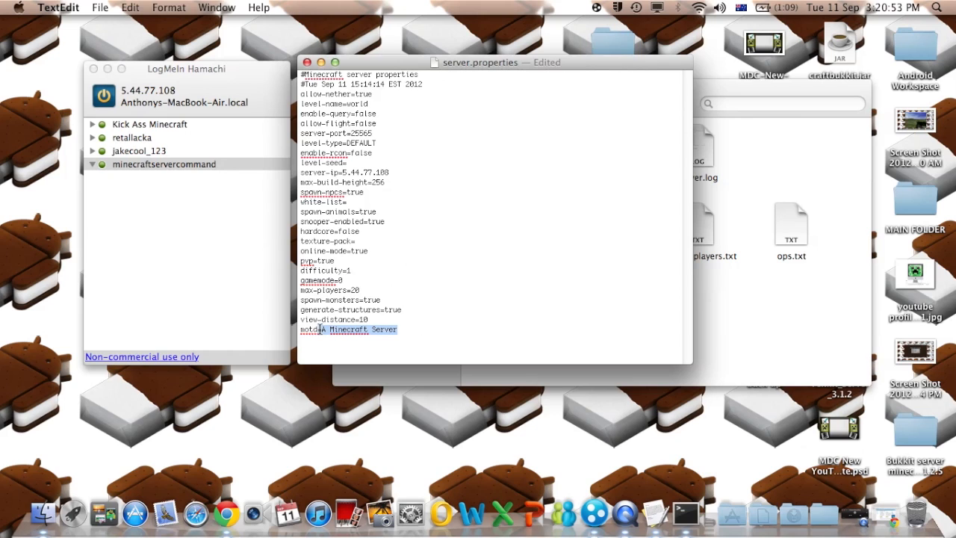
pyautogui.click(427, 319)
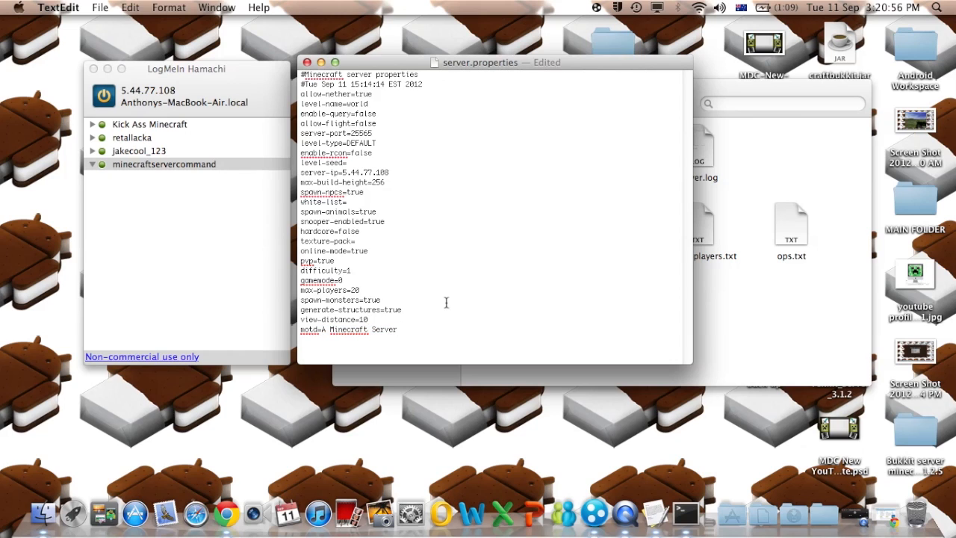
pyautogui.press('Down')
pyautogui.press('Down')
pyautogui.press('super+s')
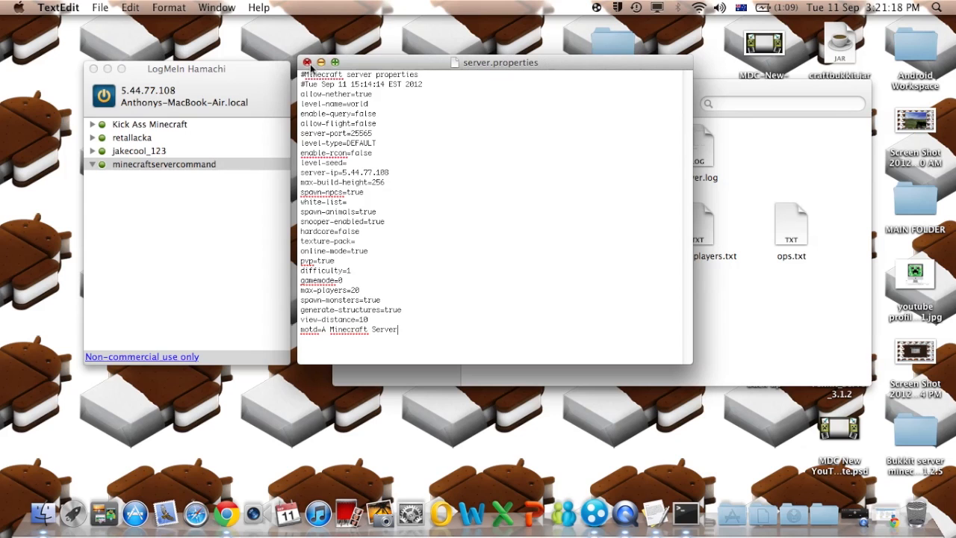
# - Close server.properties and launch Minecraft from the Dock's Applications stack
pyautogui.click(307, 63)
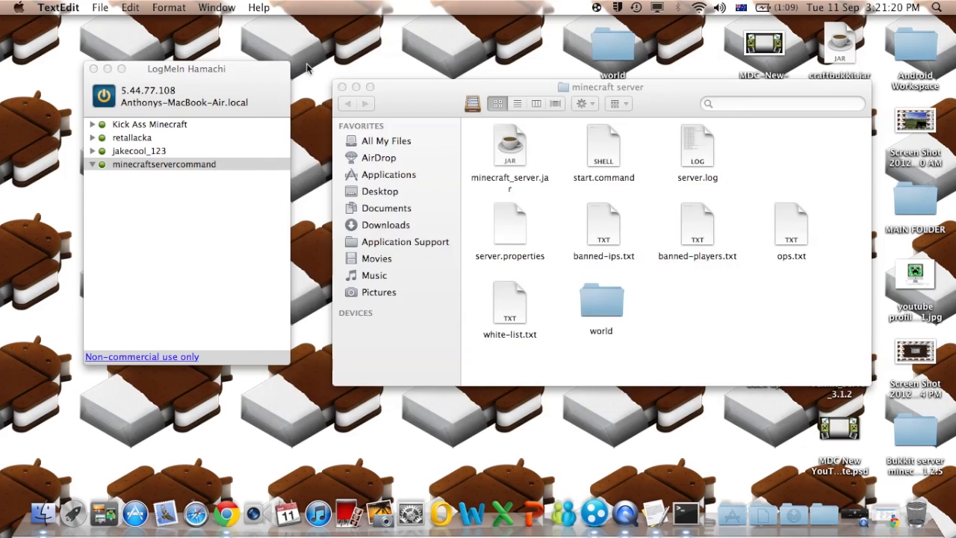
pyautogui.moveTo(646, 112); pyautogui.dragTo(607, 111)
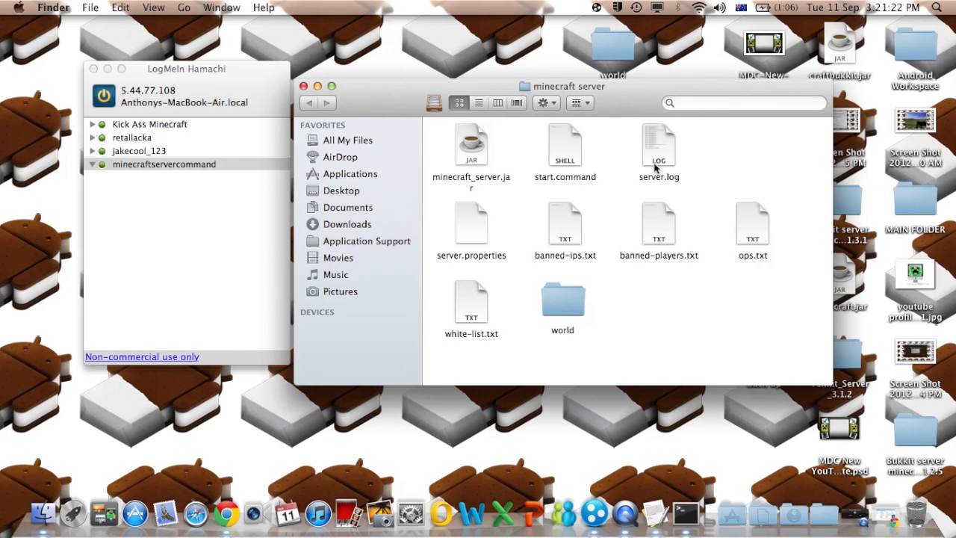
pyautogui.click(730, 506)
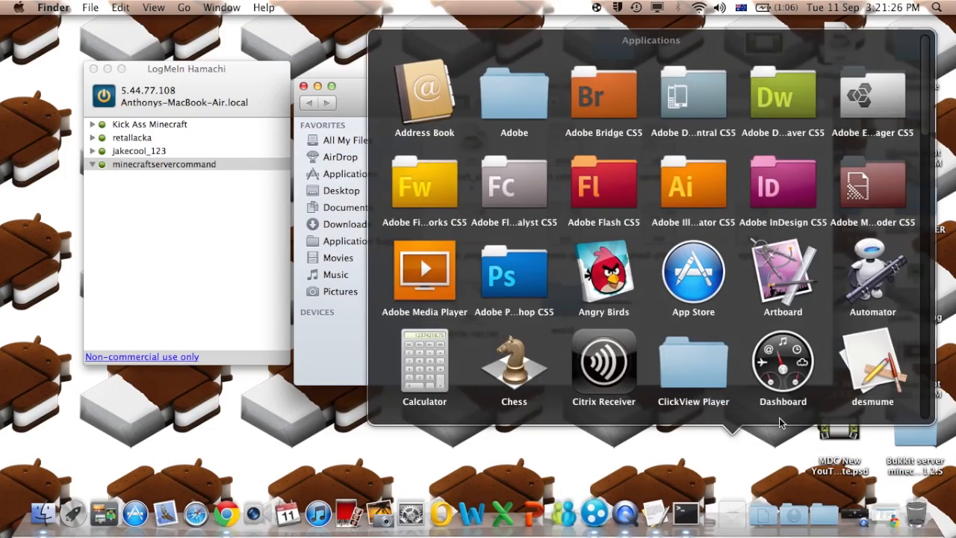
pyautogui.scroll(-5, 779, 417)
pyautogui.scroll(-2, 778, 417)
pyautogui.click(704, 354)
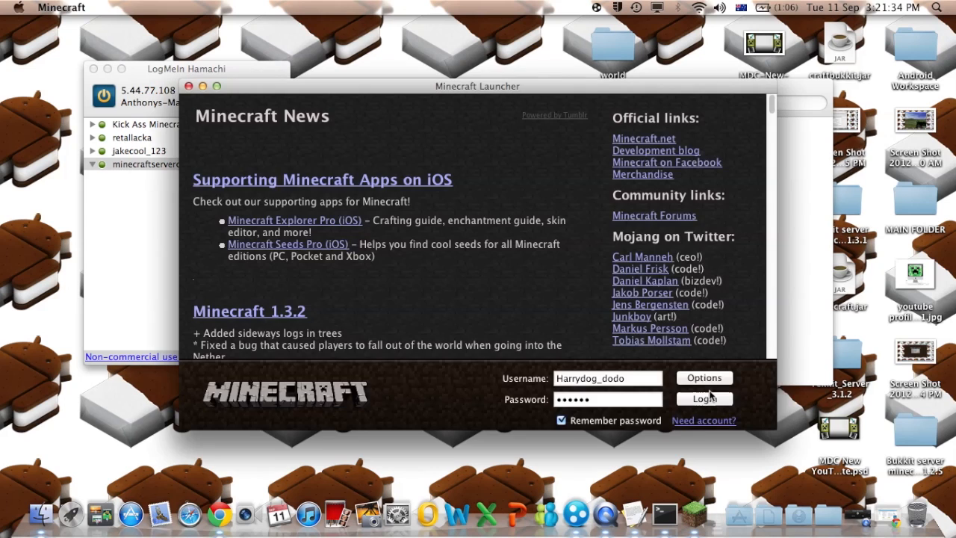
# - Log in, skip the update with Not now, and open the Multiplayer server list
pyautogui.click(719, 397)
pyautogui.moveTo(544, 87); pyautogui.dragTo(579, 74)
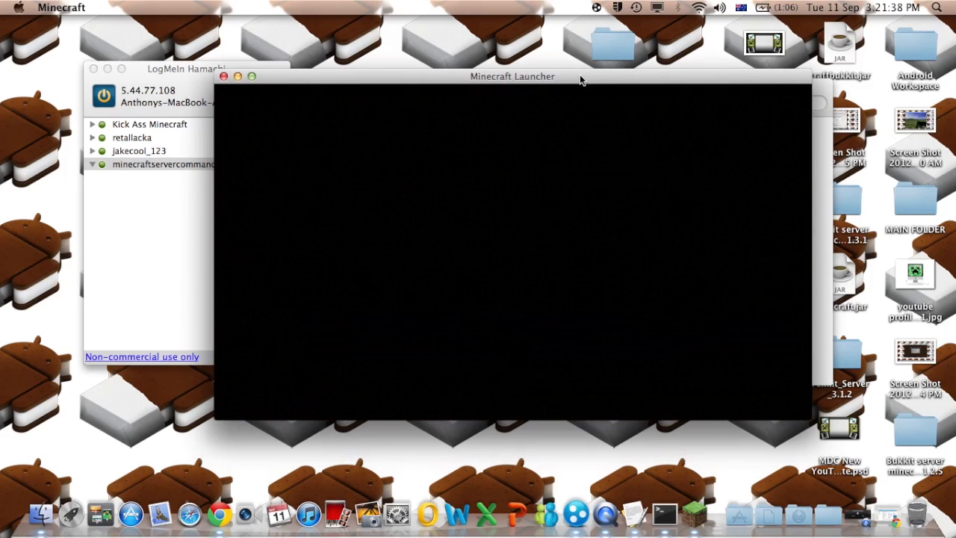
pyautogui.click(583, 265)
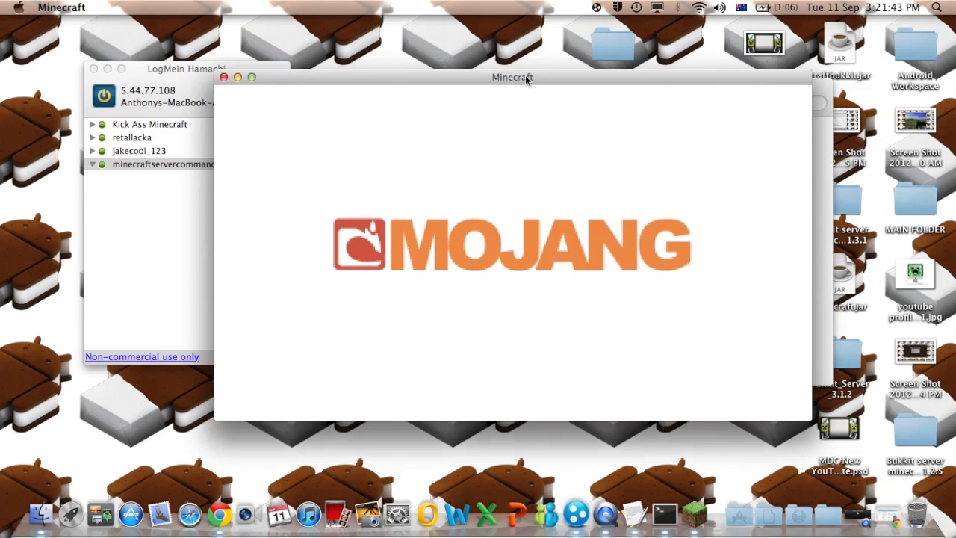
pyautogui.moveTo(525, 75); pyautogui.dragTo(552, 80)
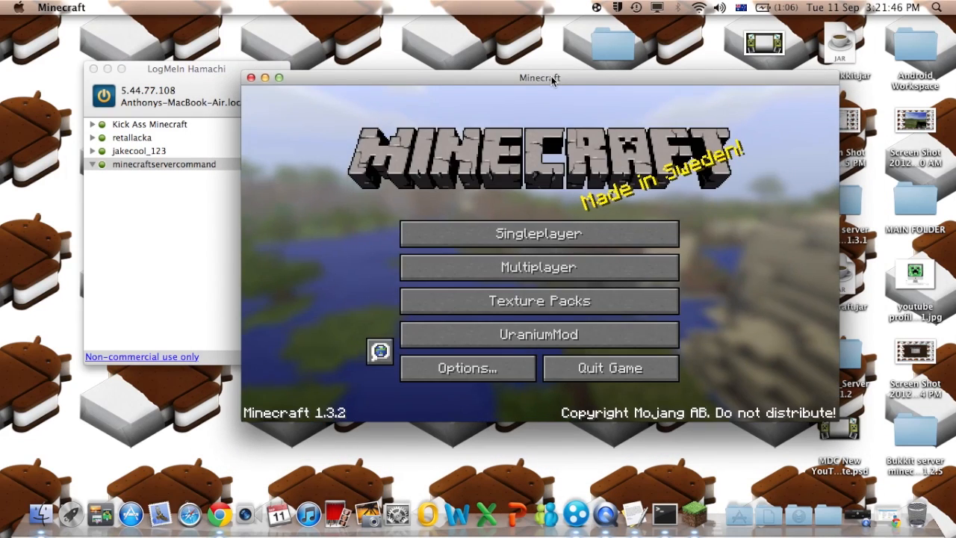
pyautogui.click(574, 272)
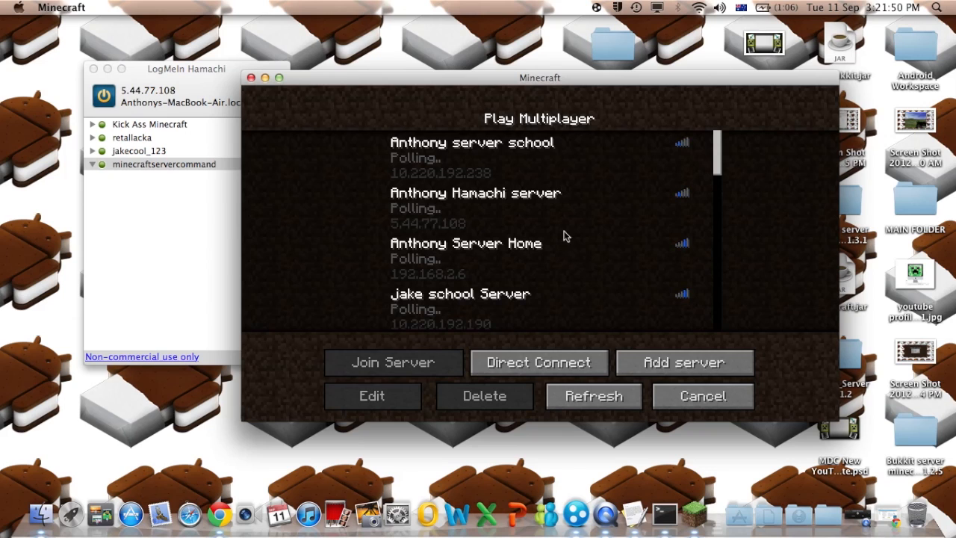
# - Select the Hamachi server entry, try Add server, cancel it, and switch to Hamachi
pyautogui.click(505, 202)
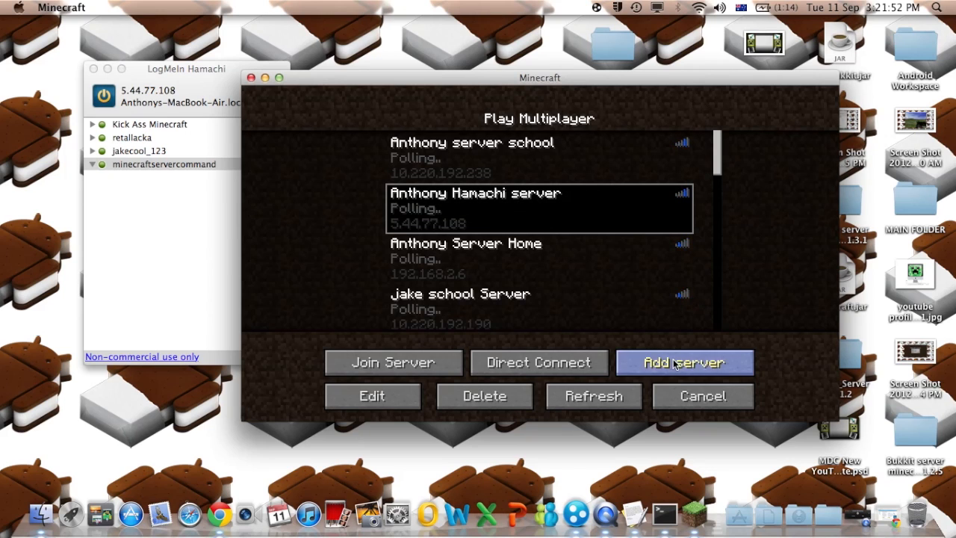
pyautogui.click(677, 361)
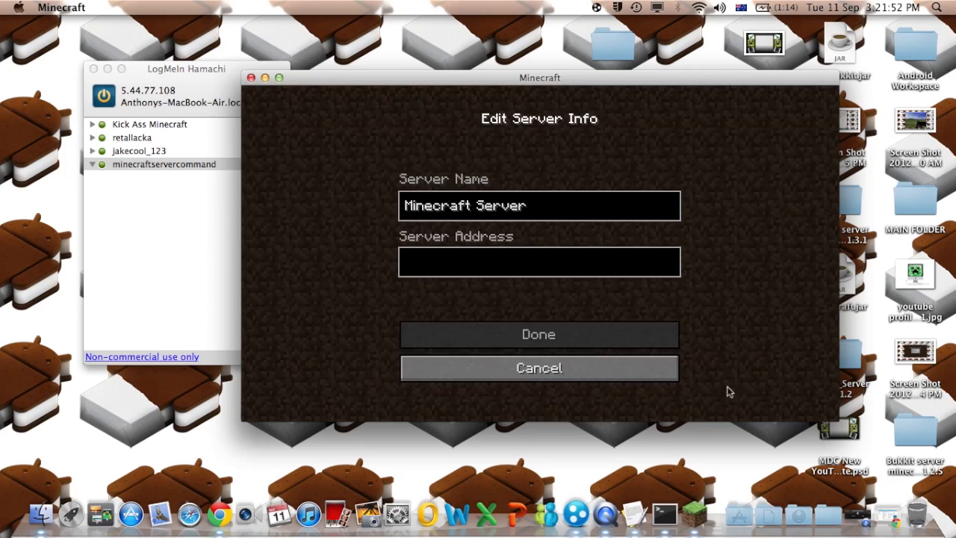
pyautogui.click(514, 263)
pyautogui.click(611, 377)
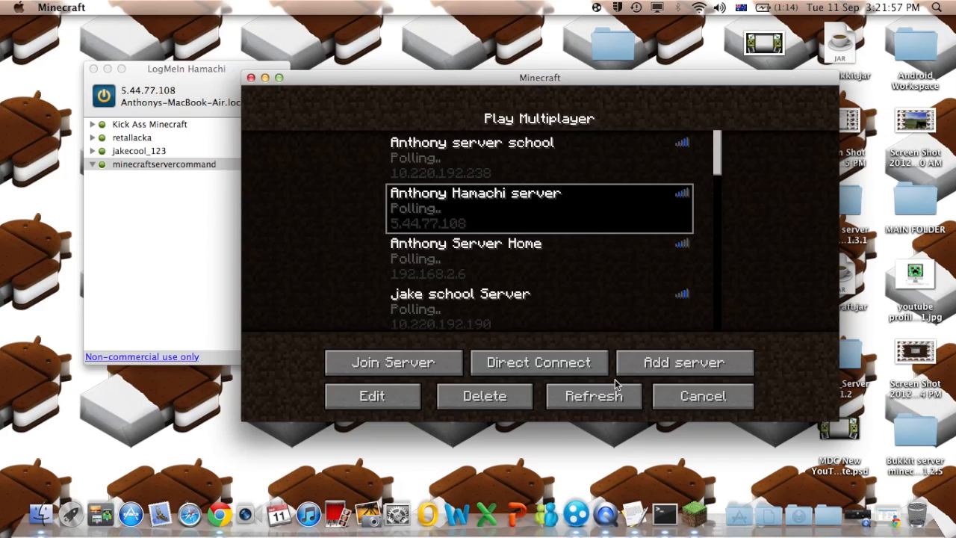
pyautogui.click(157, 164)
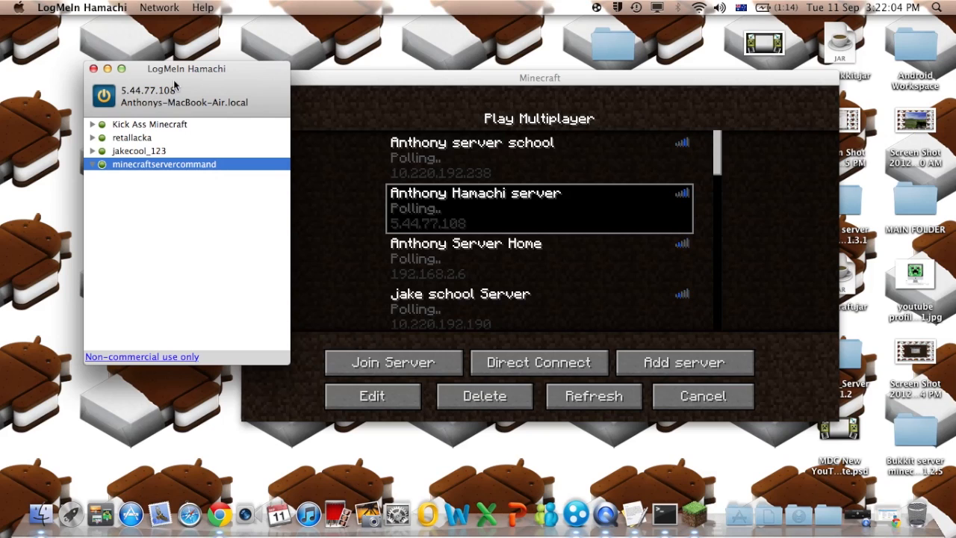
pyautogui.moveTo(193, 85); pyautogui.dragTo(160, 92)
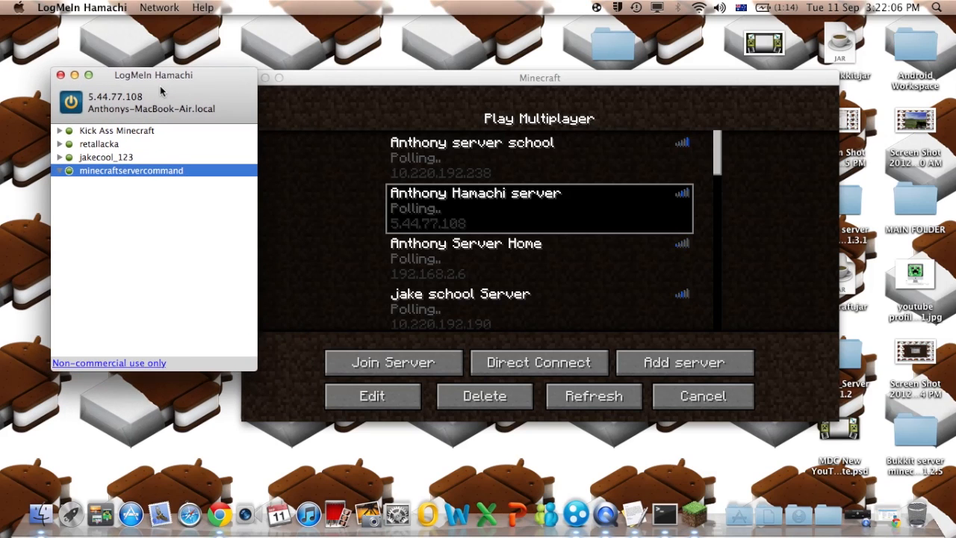
pyautogui.click(159, 7)
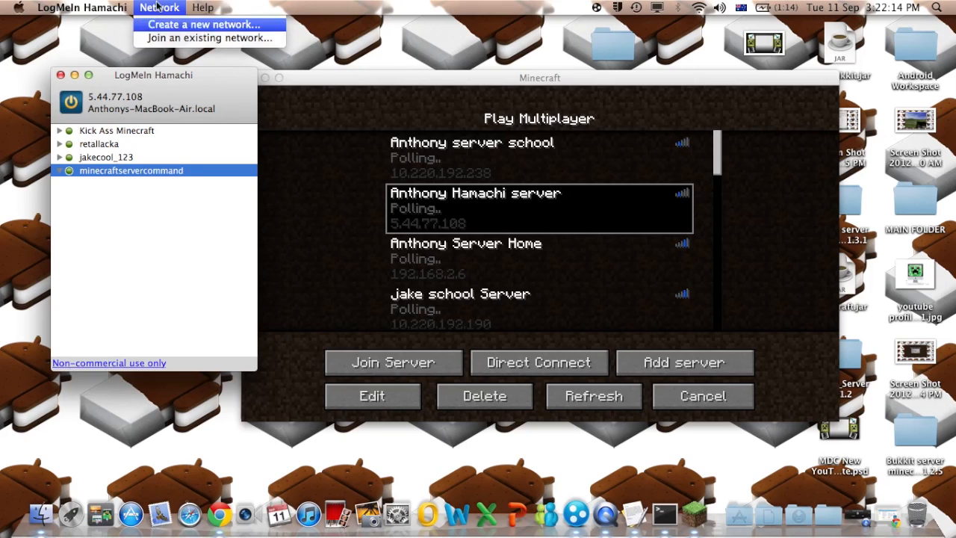
pyautogui.click(173, 38)
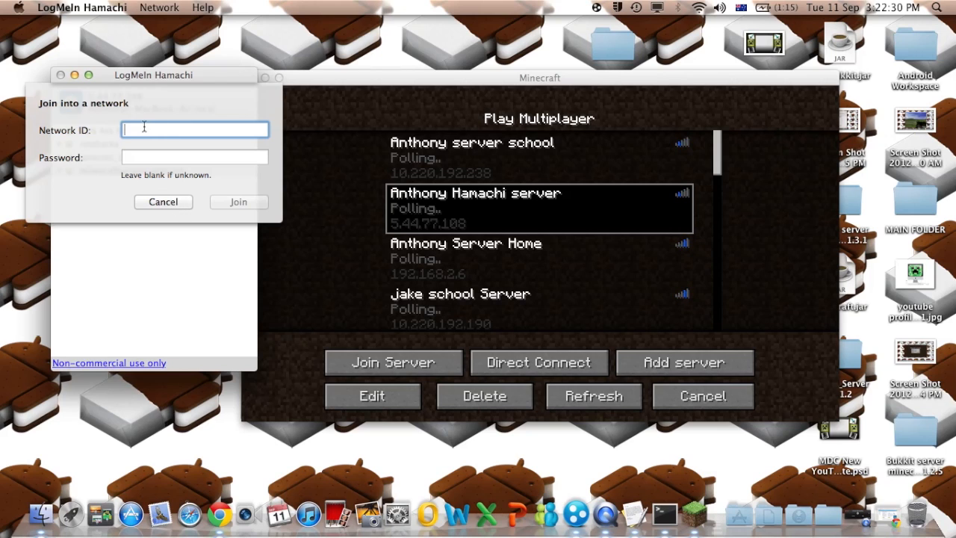
pyautogui.click(164, 202)
pyautogui.moveTo(356, 74)
pyautogui.mouseDown()
pyautogui.moveTo(378, 67)
pyautogui.moveTo(366, 66)
pyautogui.mouseUp()
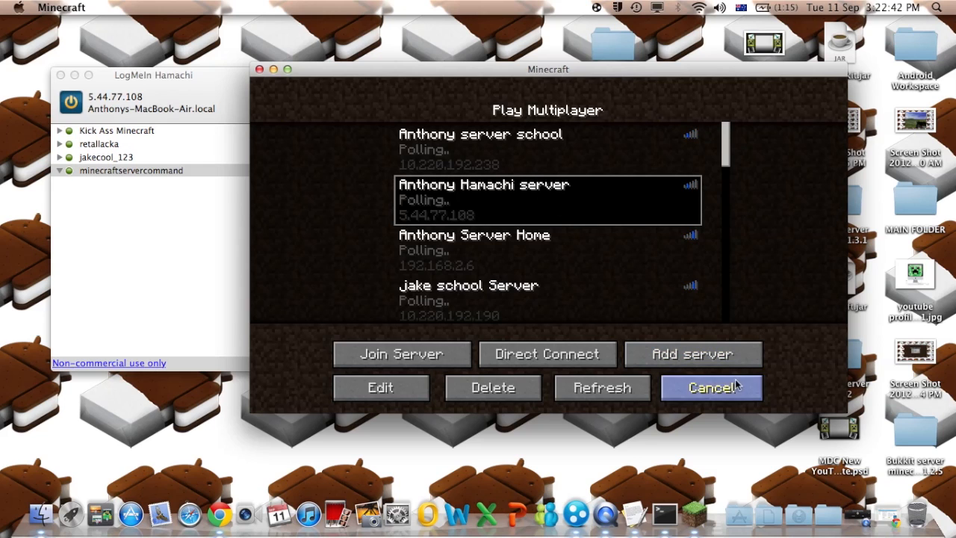
pyautogui.click(692, 353)
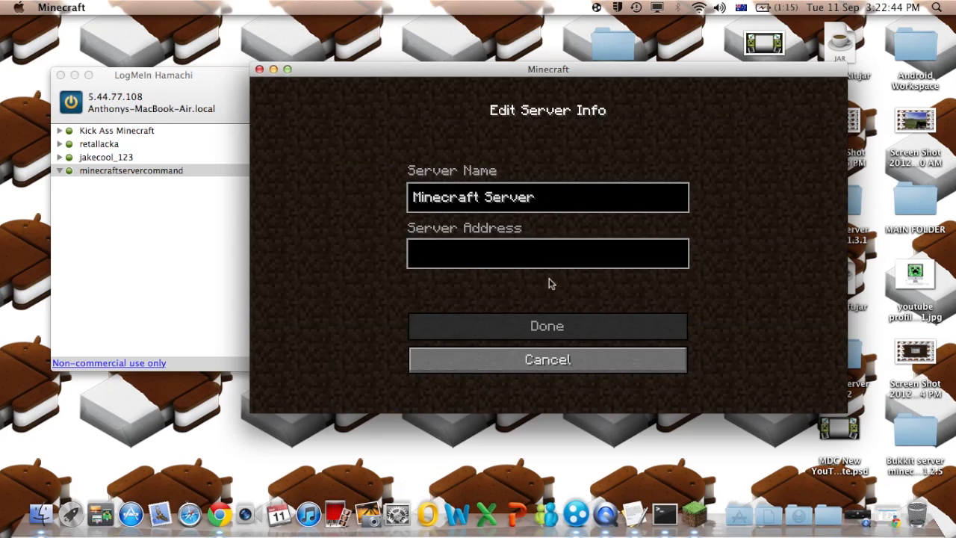
pyautogui.click(588, 359)
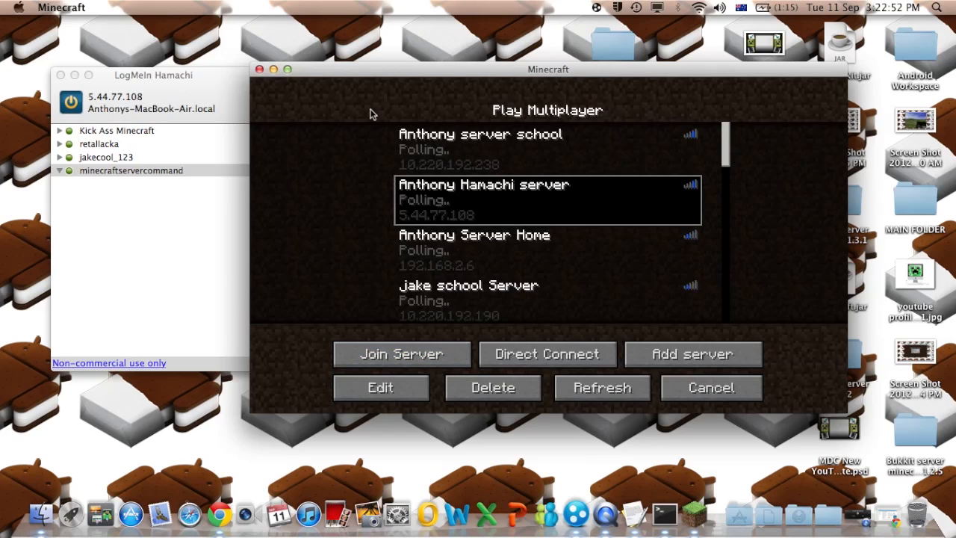
pyautogui.moveTo(415, 74); pyautogui.dragTo(395, 86)
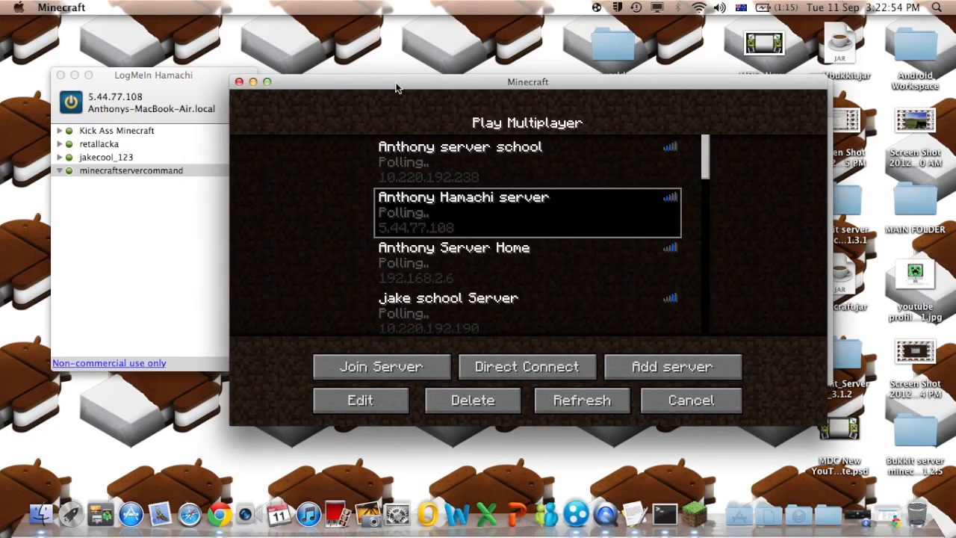